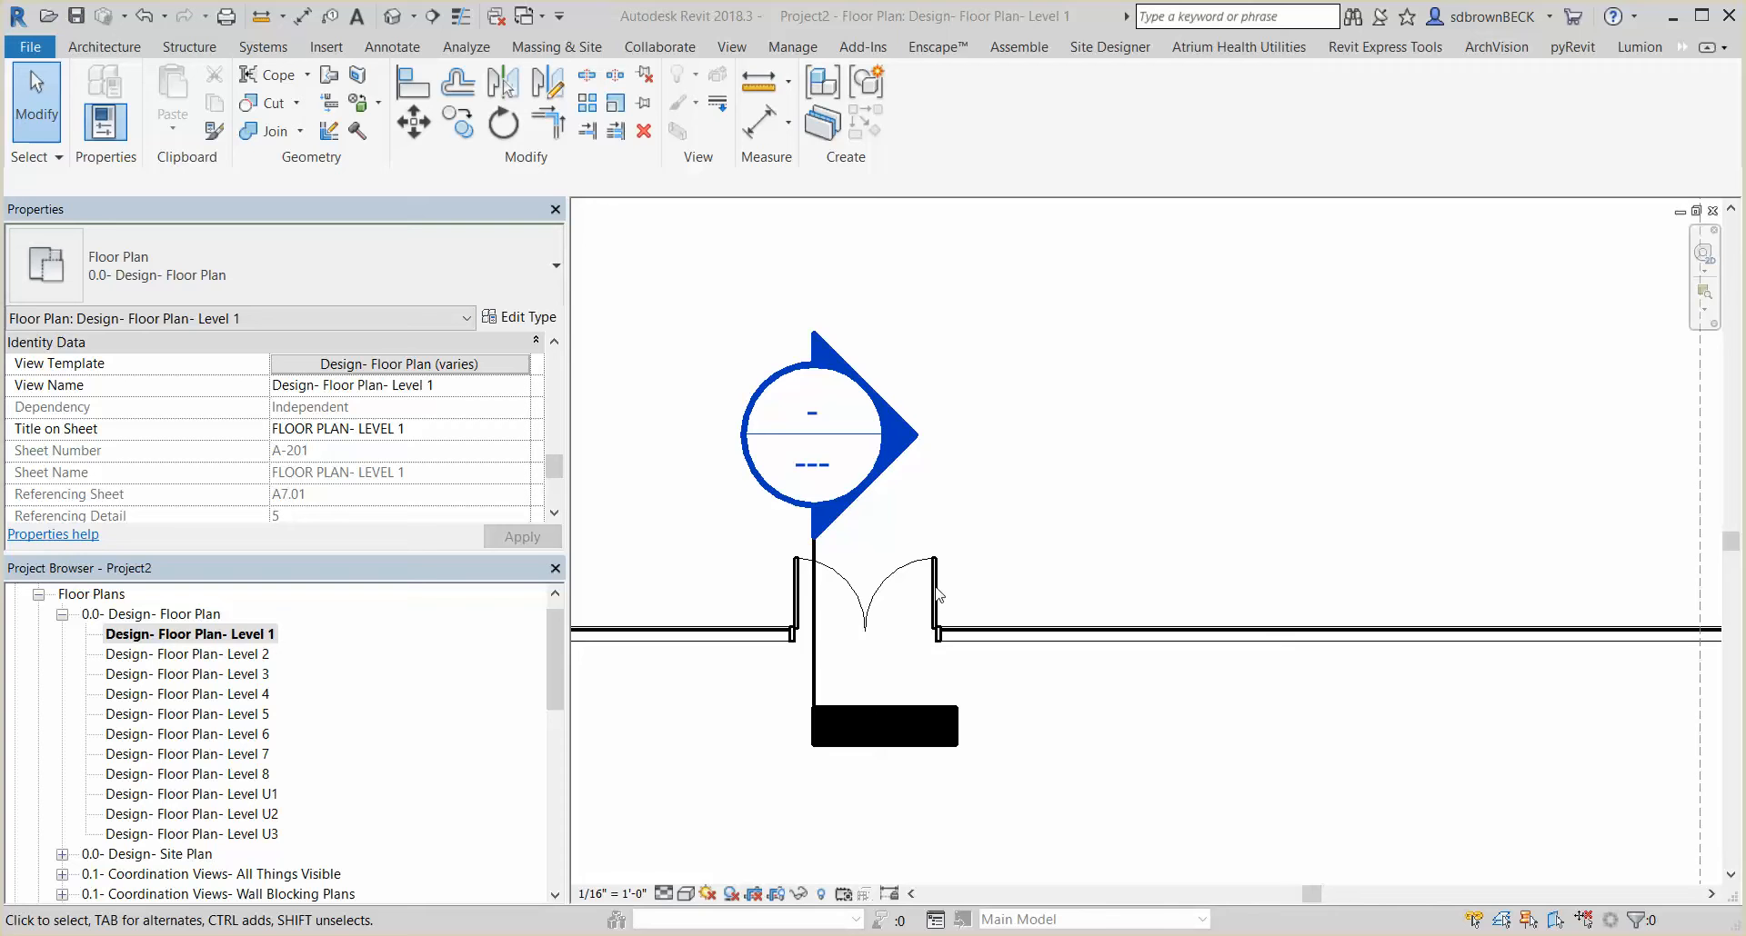
Check the family and type of the existing double door in the curtain wall
{"action": "left_click", "coordinate": [1025, 629]}
{"action": "left_click", "coordinate": [1046, 511]}
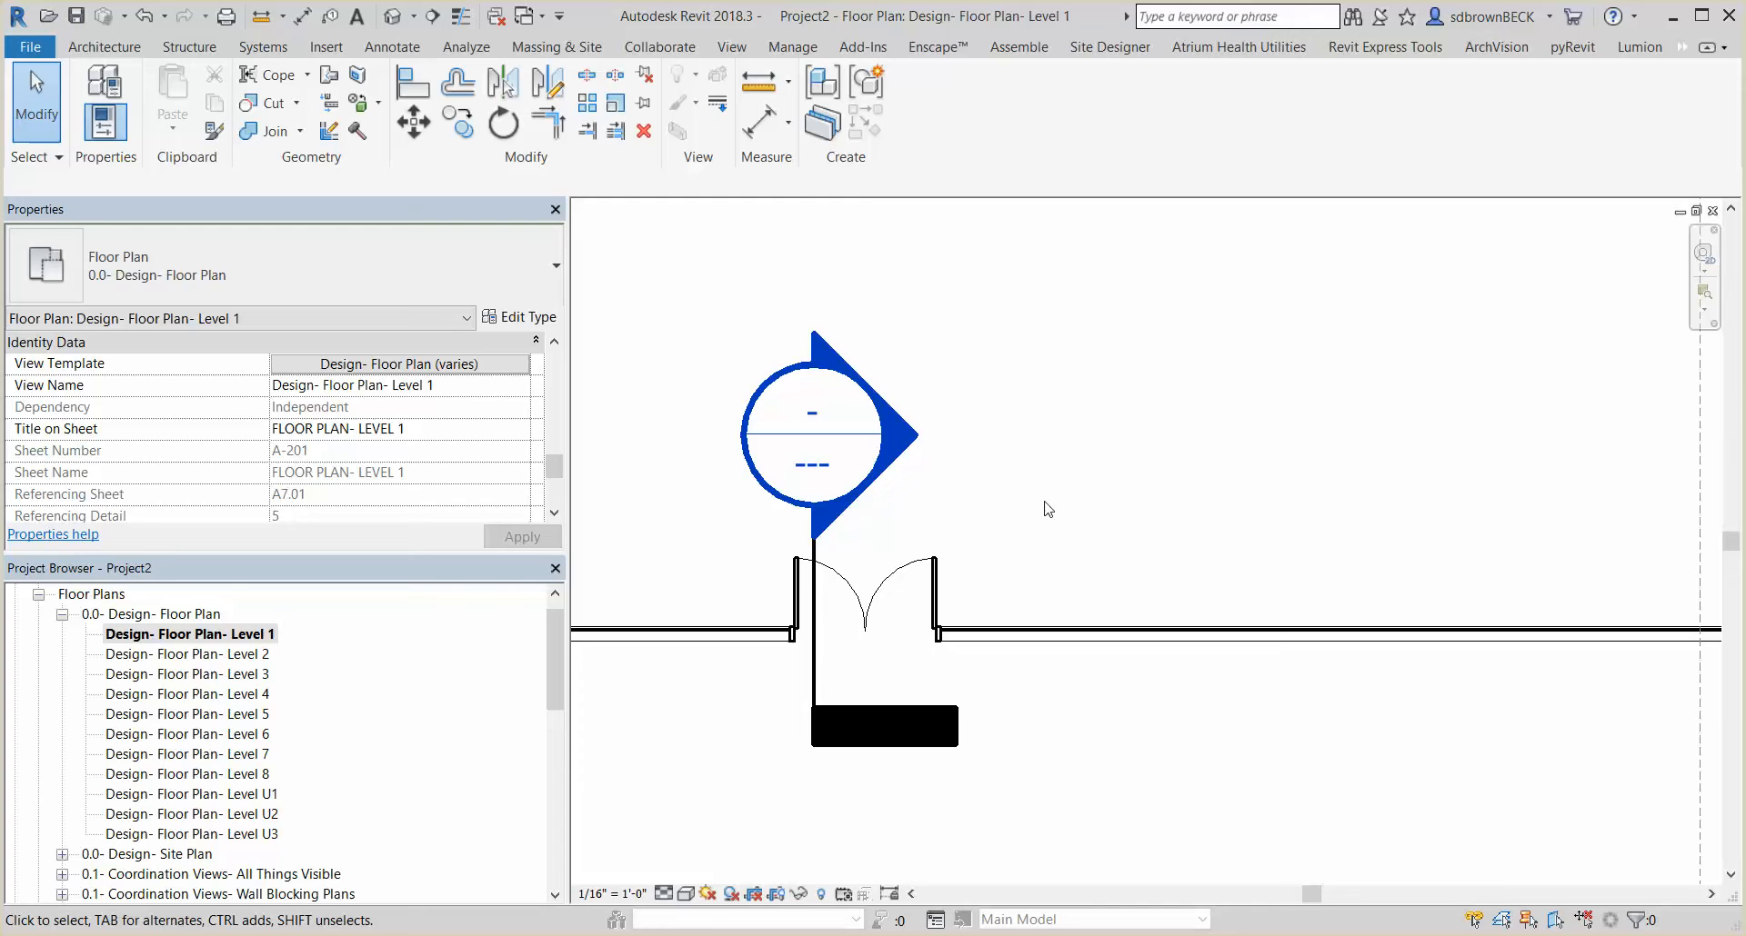
{"action": "left_click", "coordinate": [945, 595]}
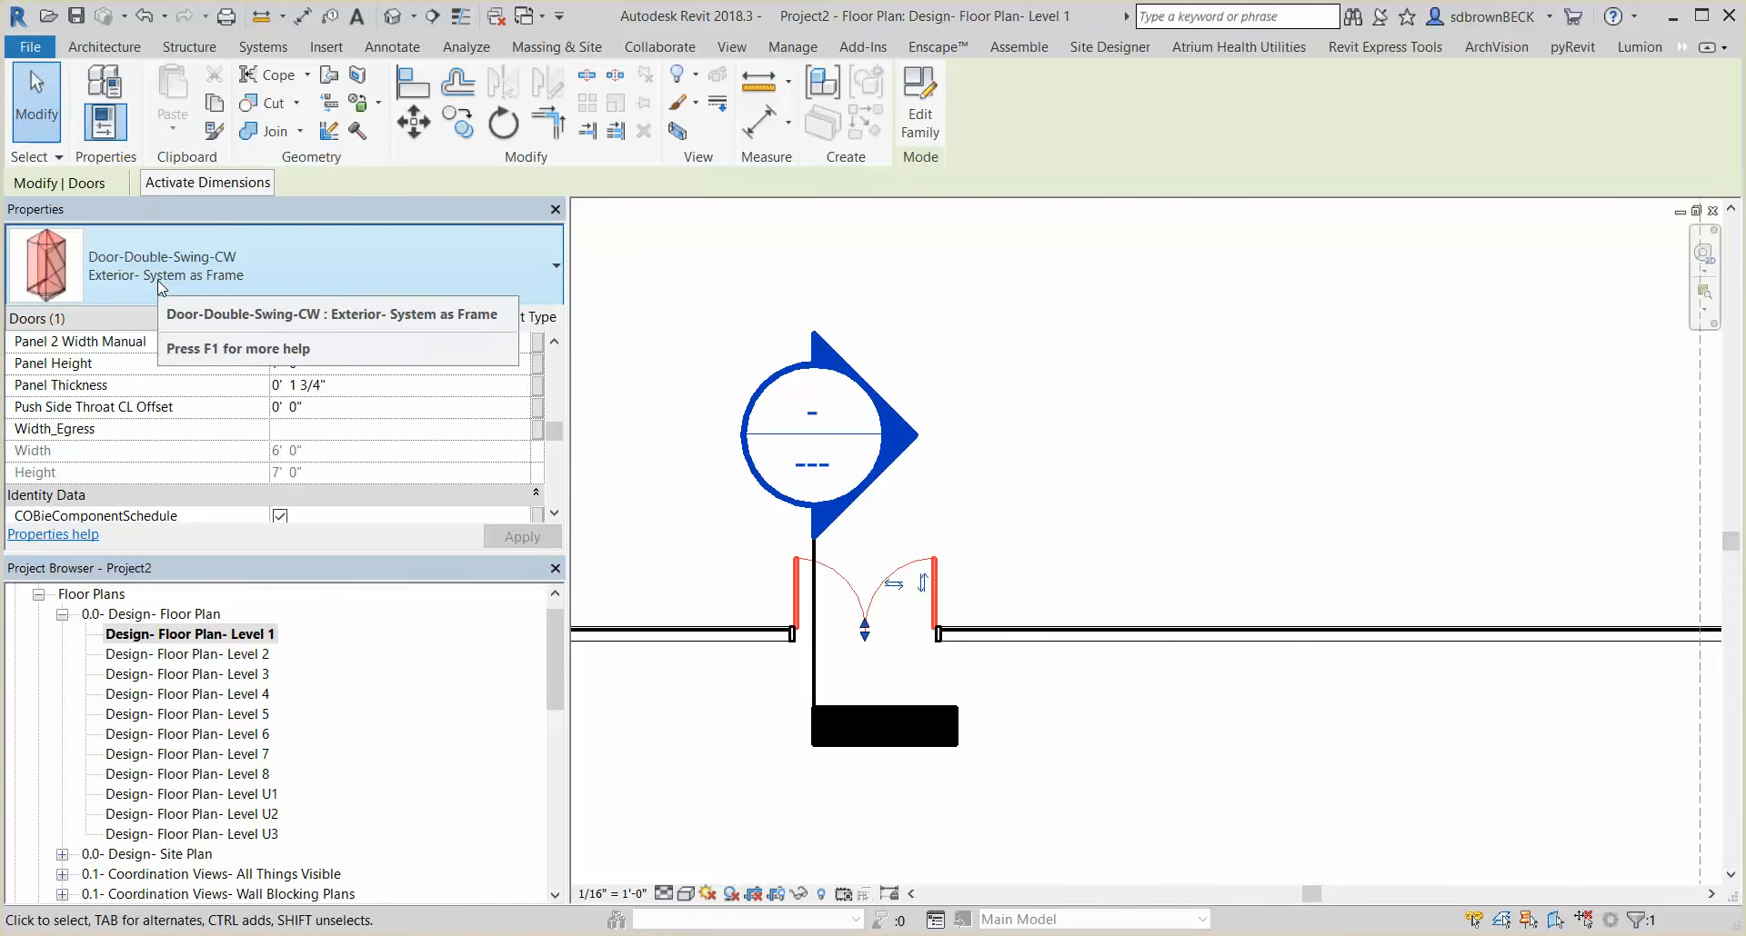
{"action": "left_click", "coordinate": [1012, 515]}
Add two vertical curtain grid lines to the wall right of the existing double door, the first about 8'-0" from the door's edge
{"action": "scroll", "coordinate": [1031, 508], "scroll_direction": "down", "scroll_amount": 1}
{"action": "middle_click_drag", "start_coordinate": [1060, 522], "coordinate": [839, 508]}
{"action": "scroll", "coordinate": [838, 516], "scroll_direction": "up", "scroll_amount": 2}
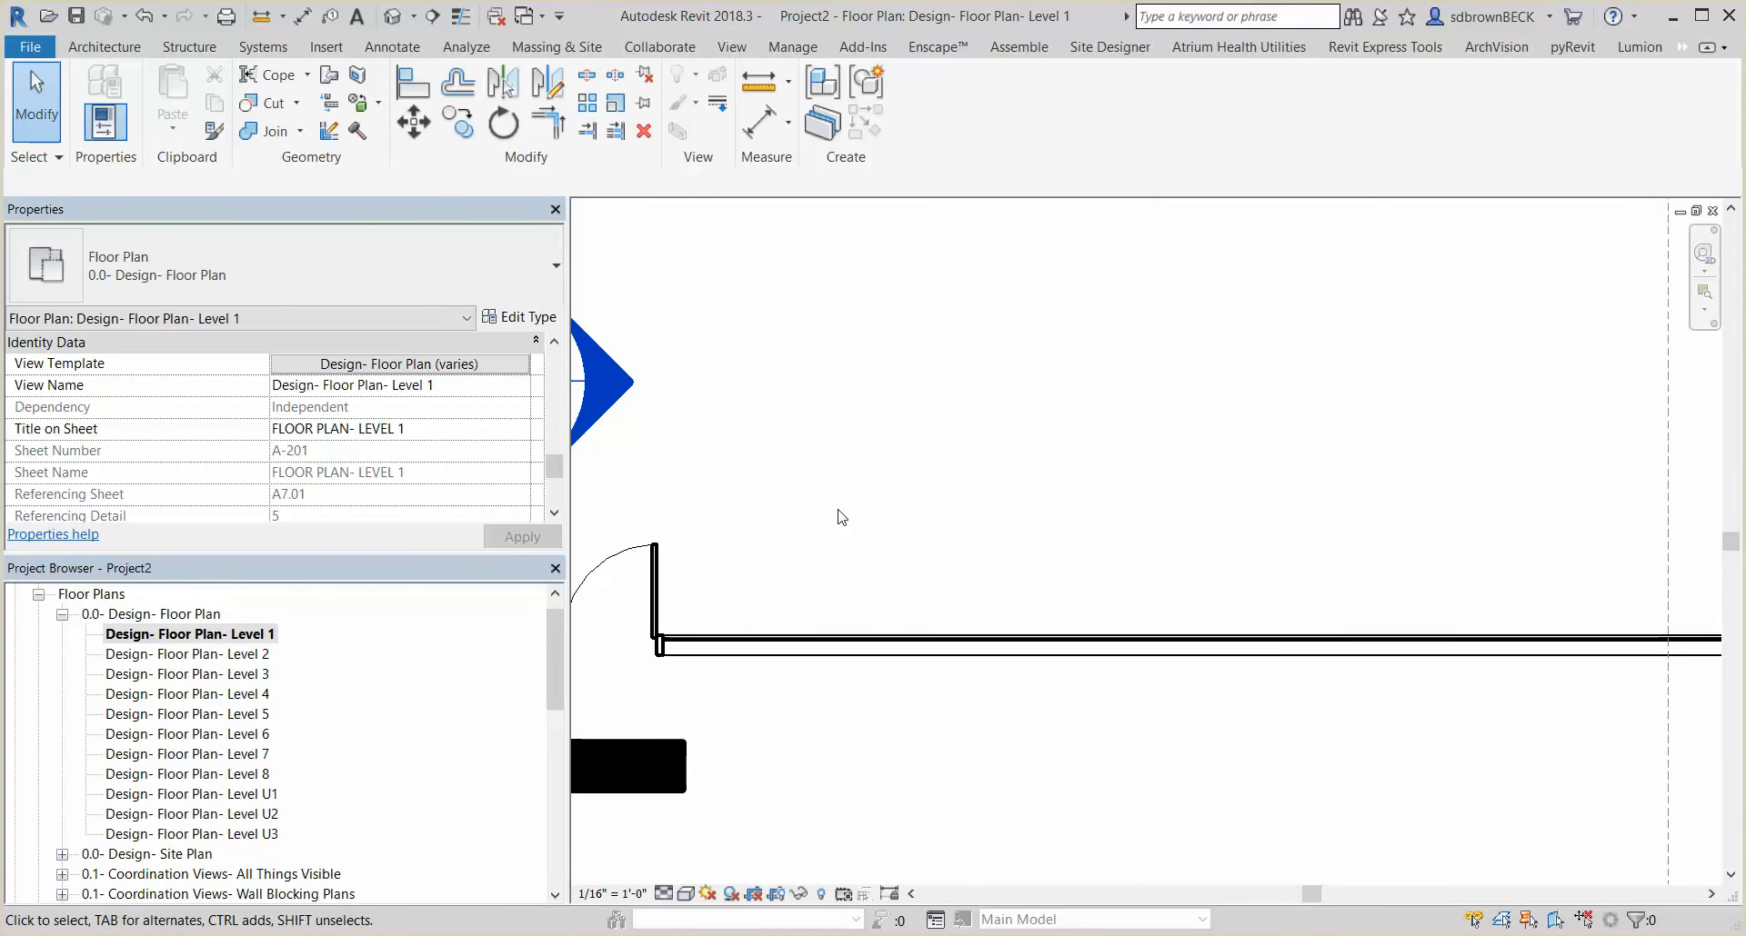
{"action": "key", "text": "c"}
{"action": "key", "text": "g"}
{"action": "left_click", "coordinate": [907, 638]}
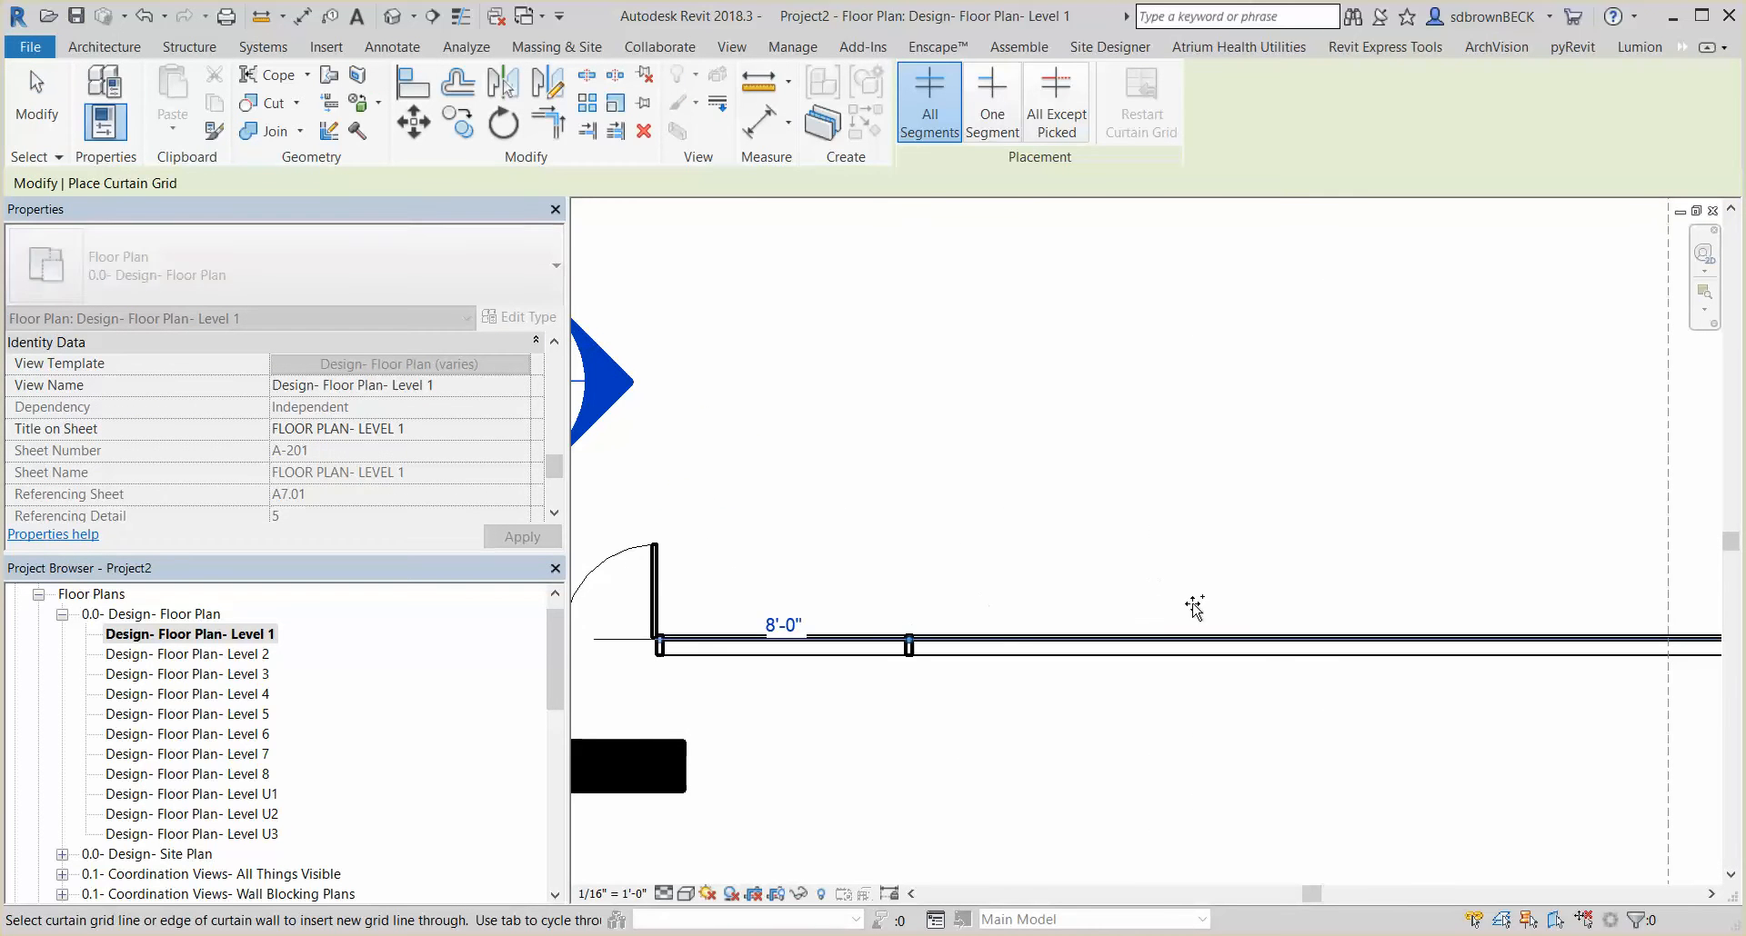
{"action": "left_click", "coordinate": [1130, 638]}
{"action": "key", "text": "Escape"}
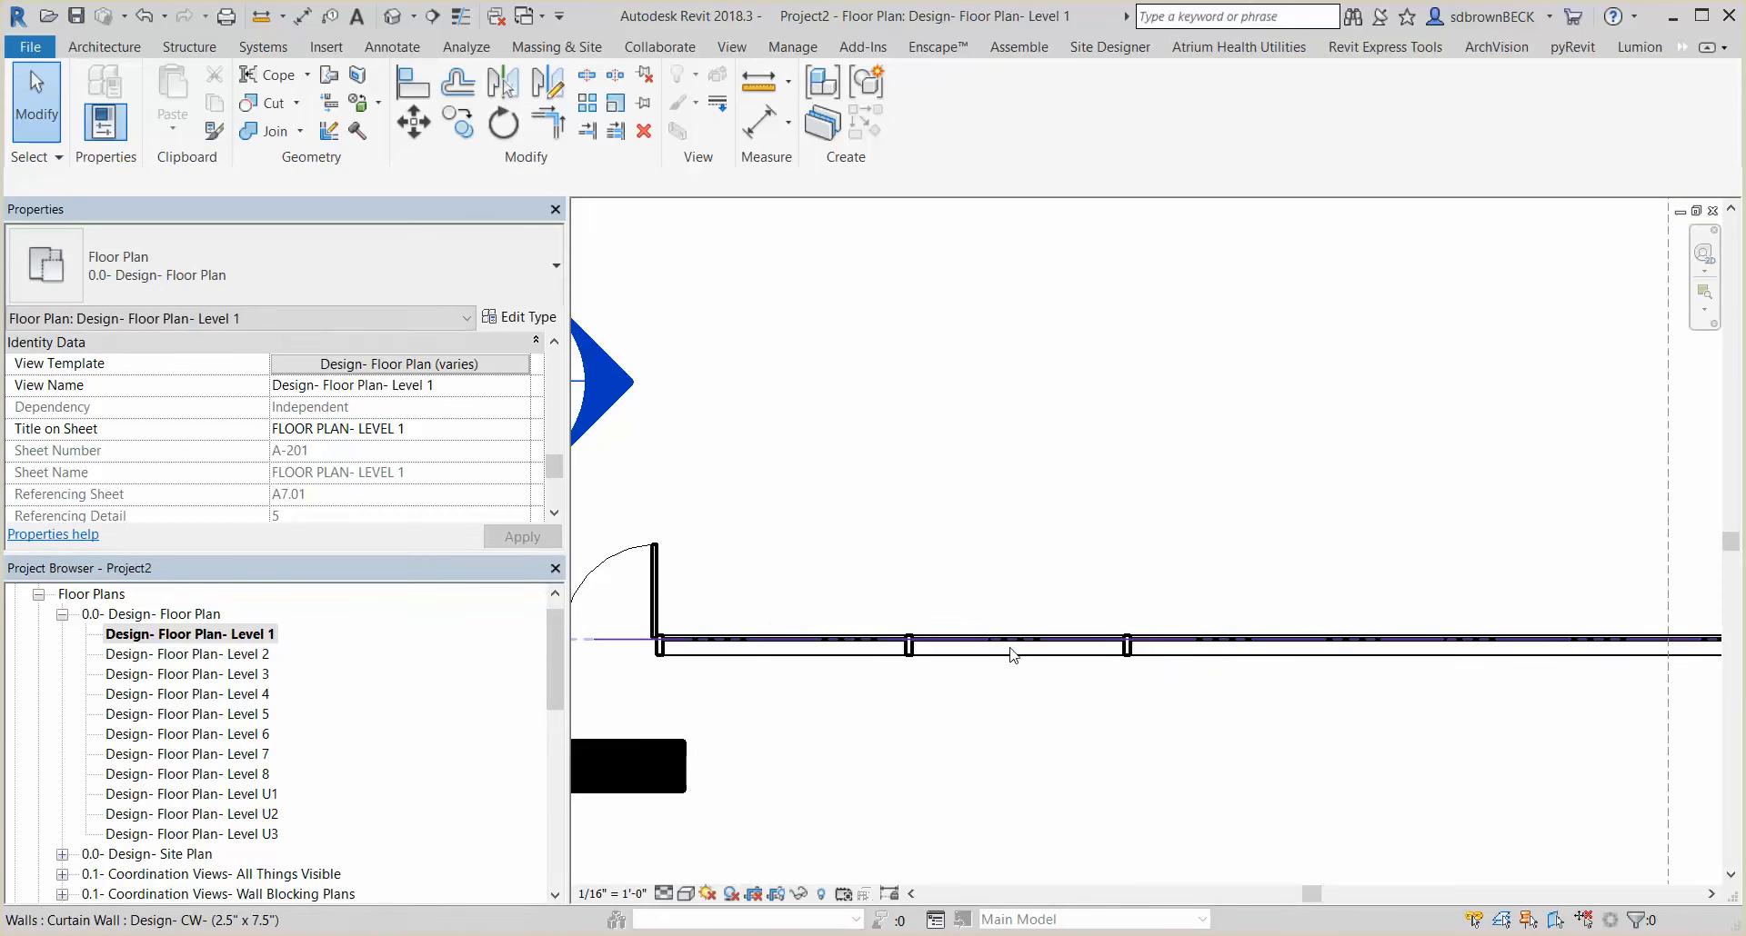
Unpin and delete the bottom mullion between the two new grid lines
{"action": "left_click", "coordinate": [1023, 647]}
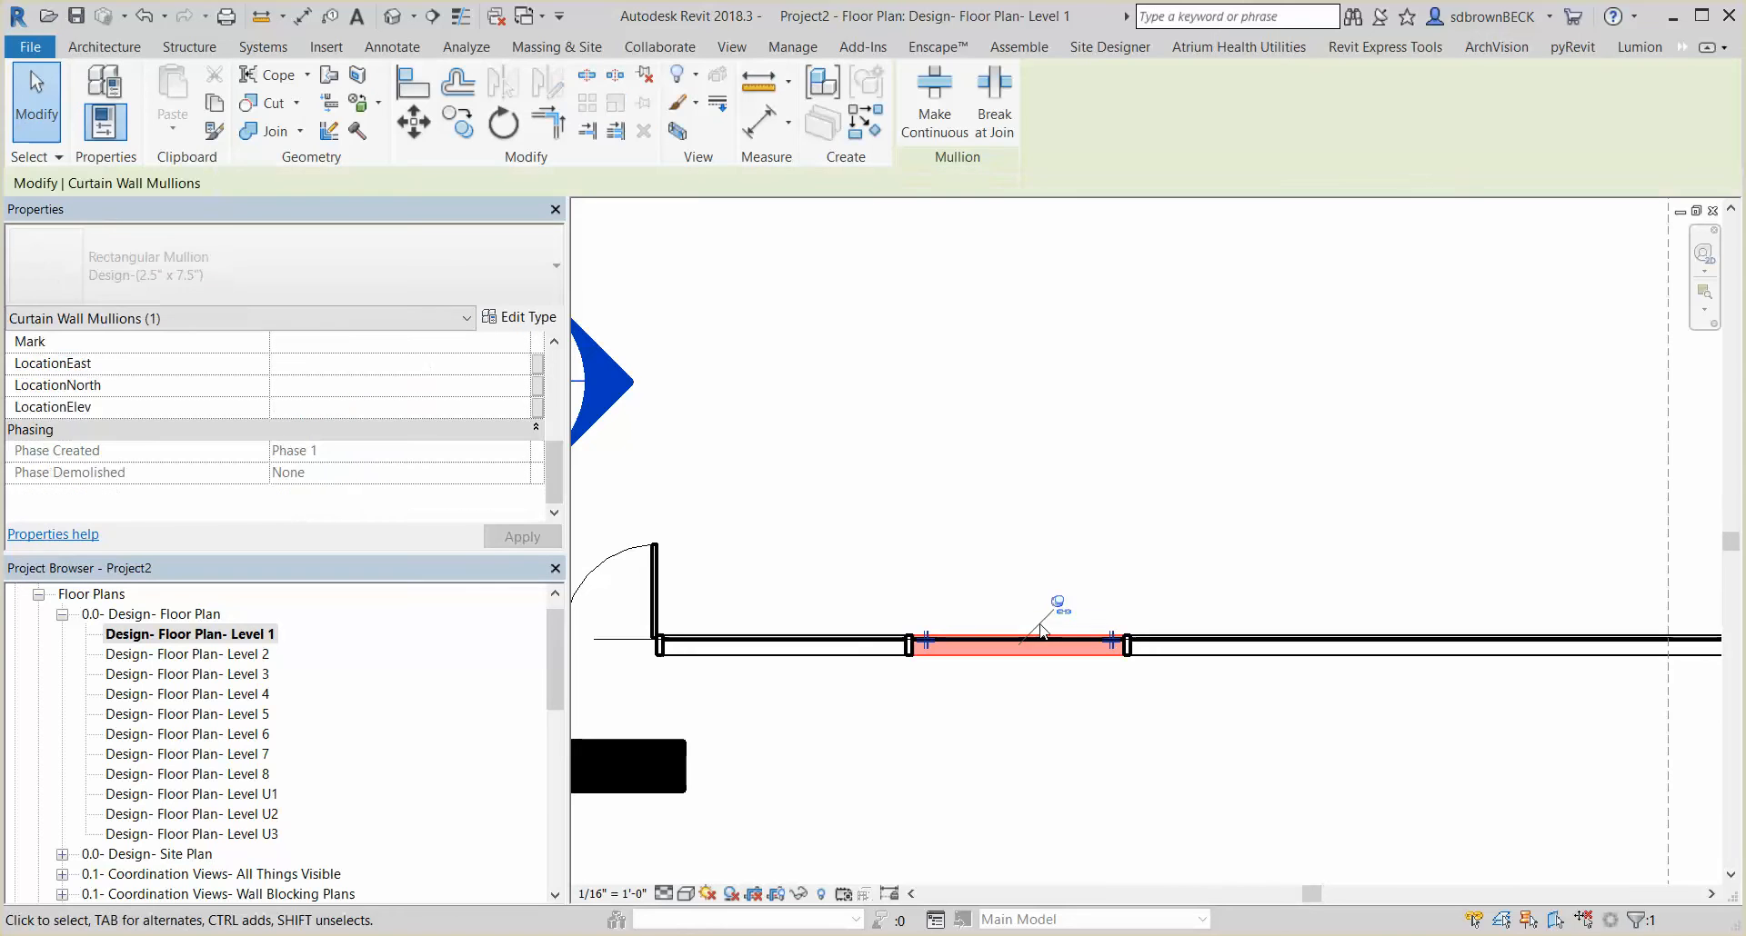
{"action": "left_click", "coordinate": [1005, 573]}
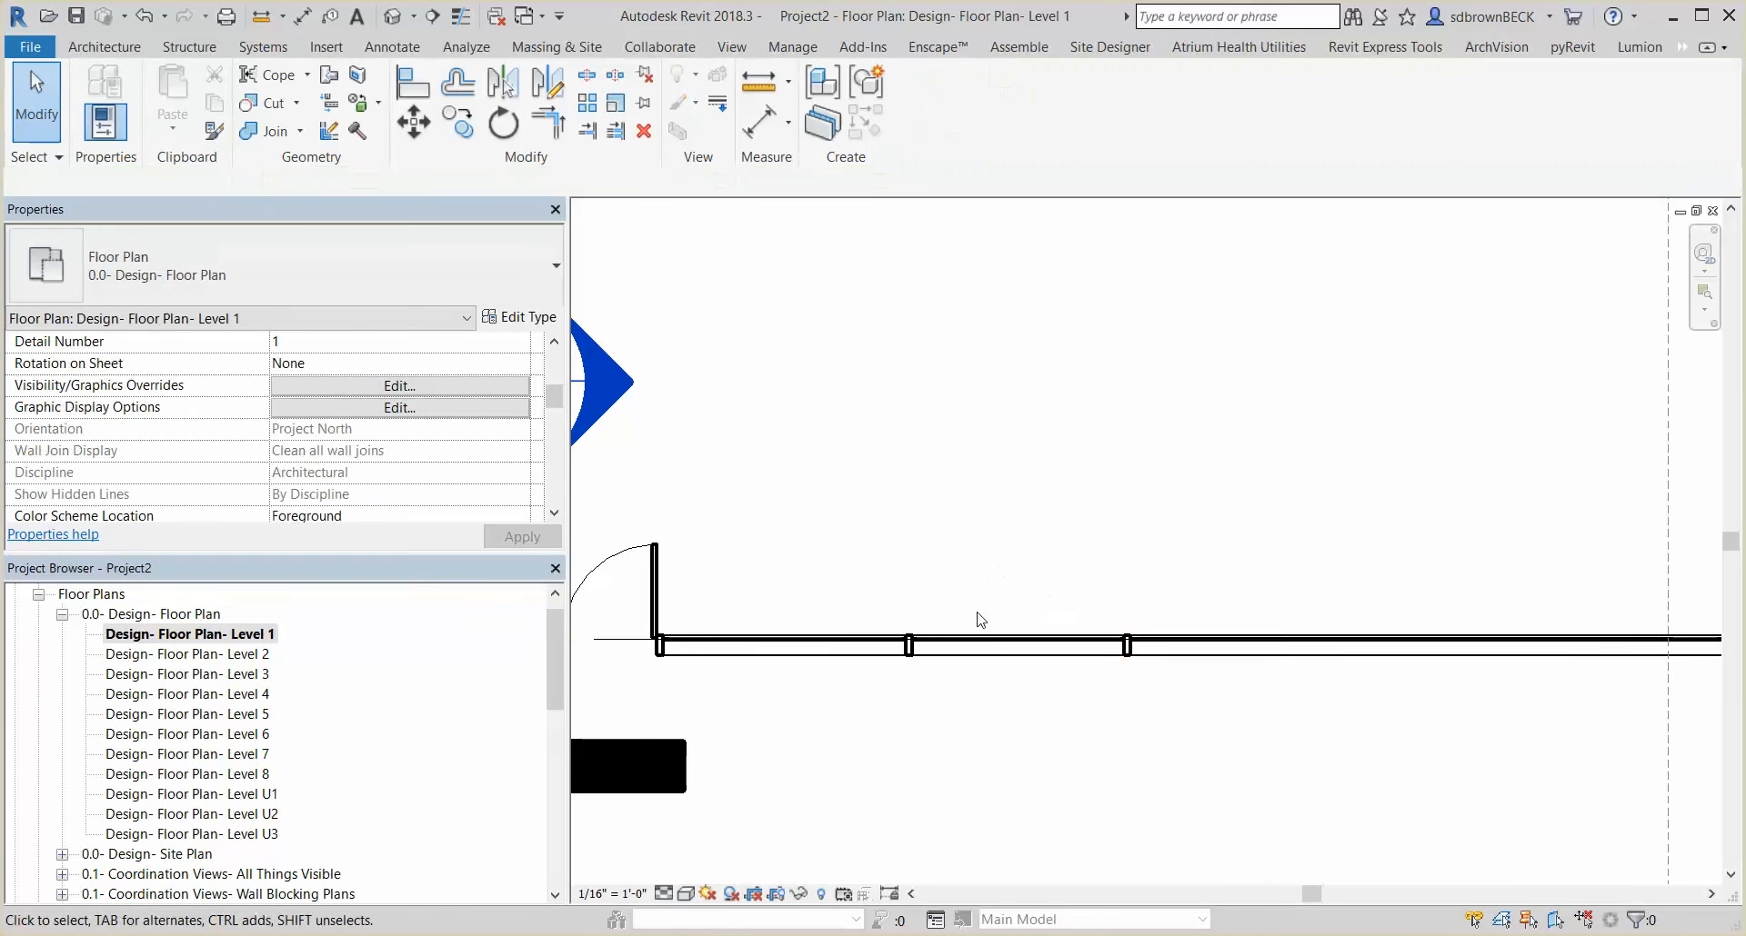
{"action": "left_click", "coordinate": [981, 661]}
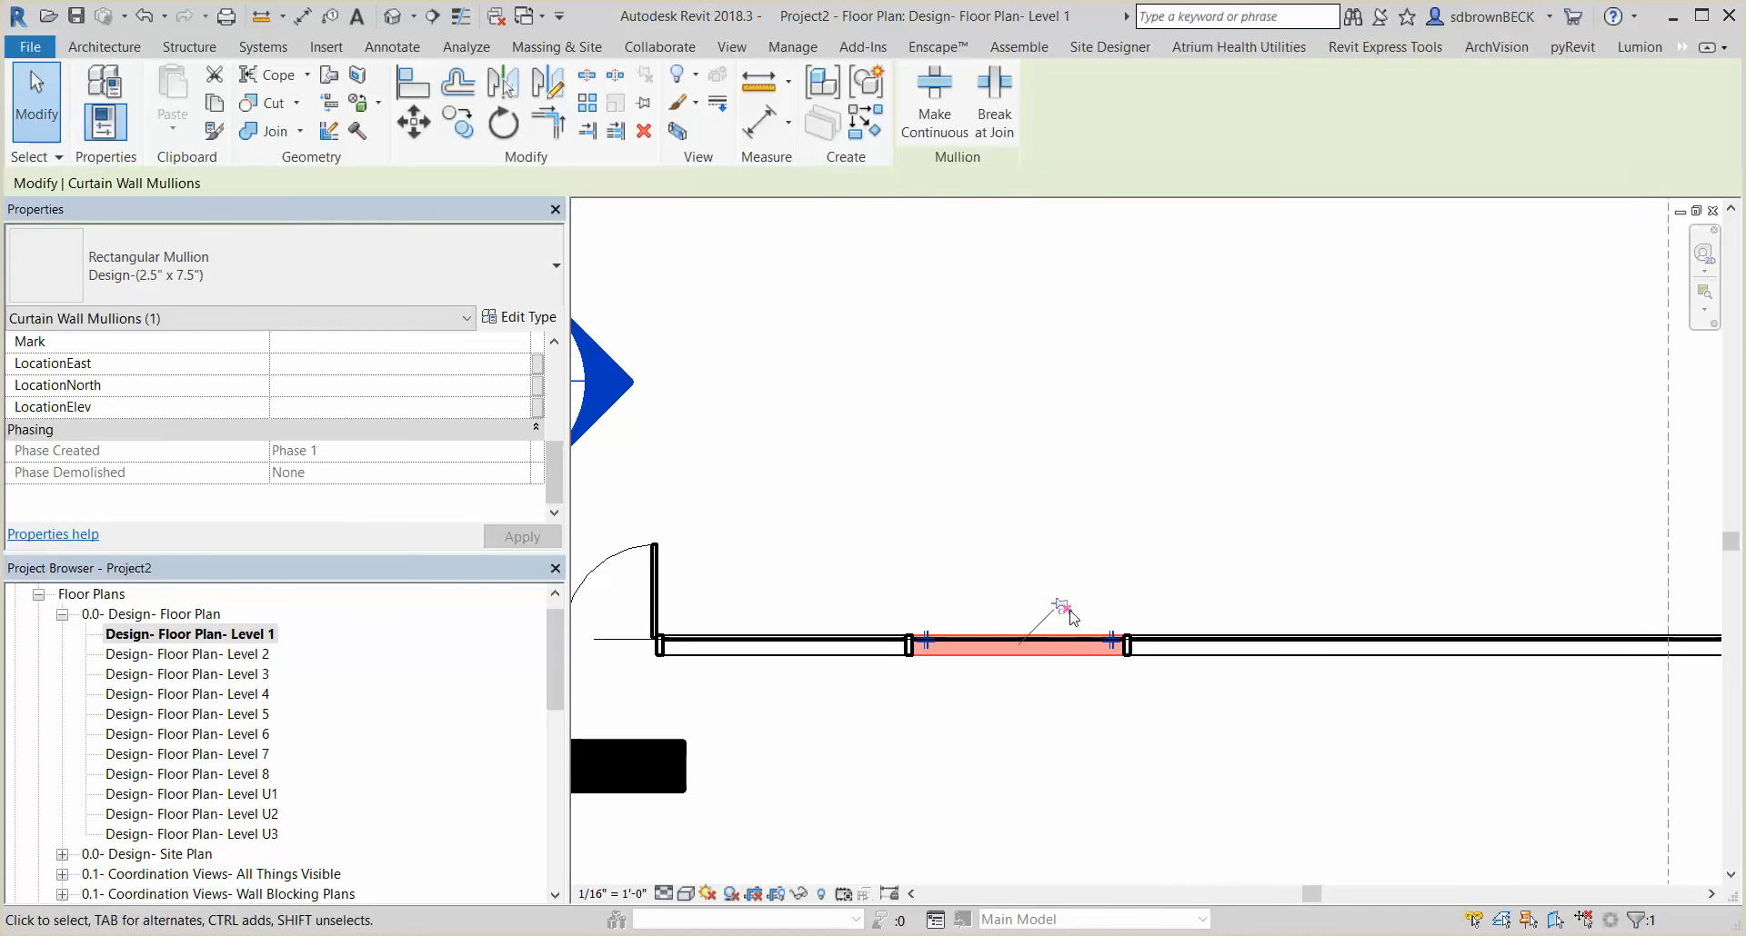
{"action": "left_click", "coordinate": [904, 532]}
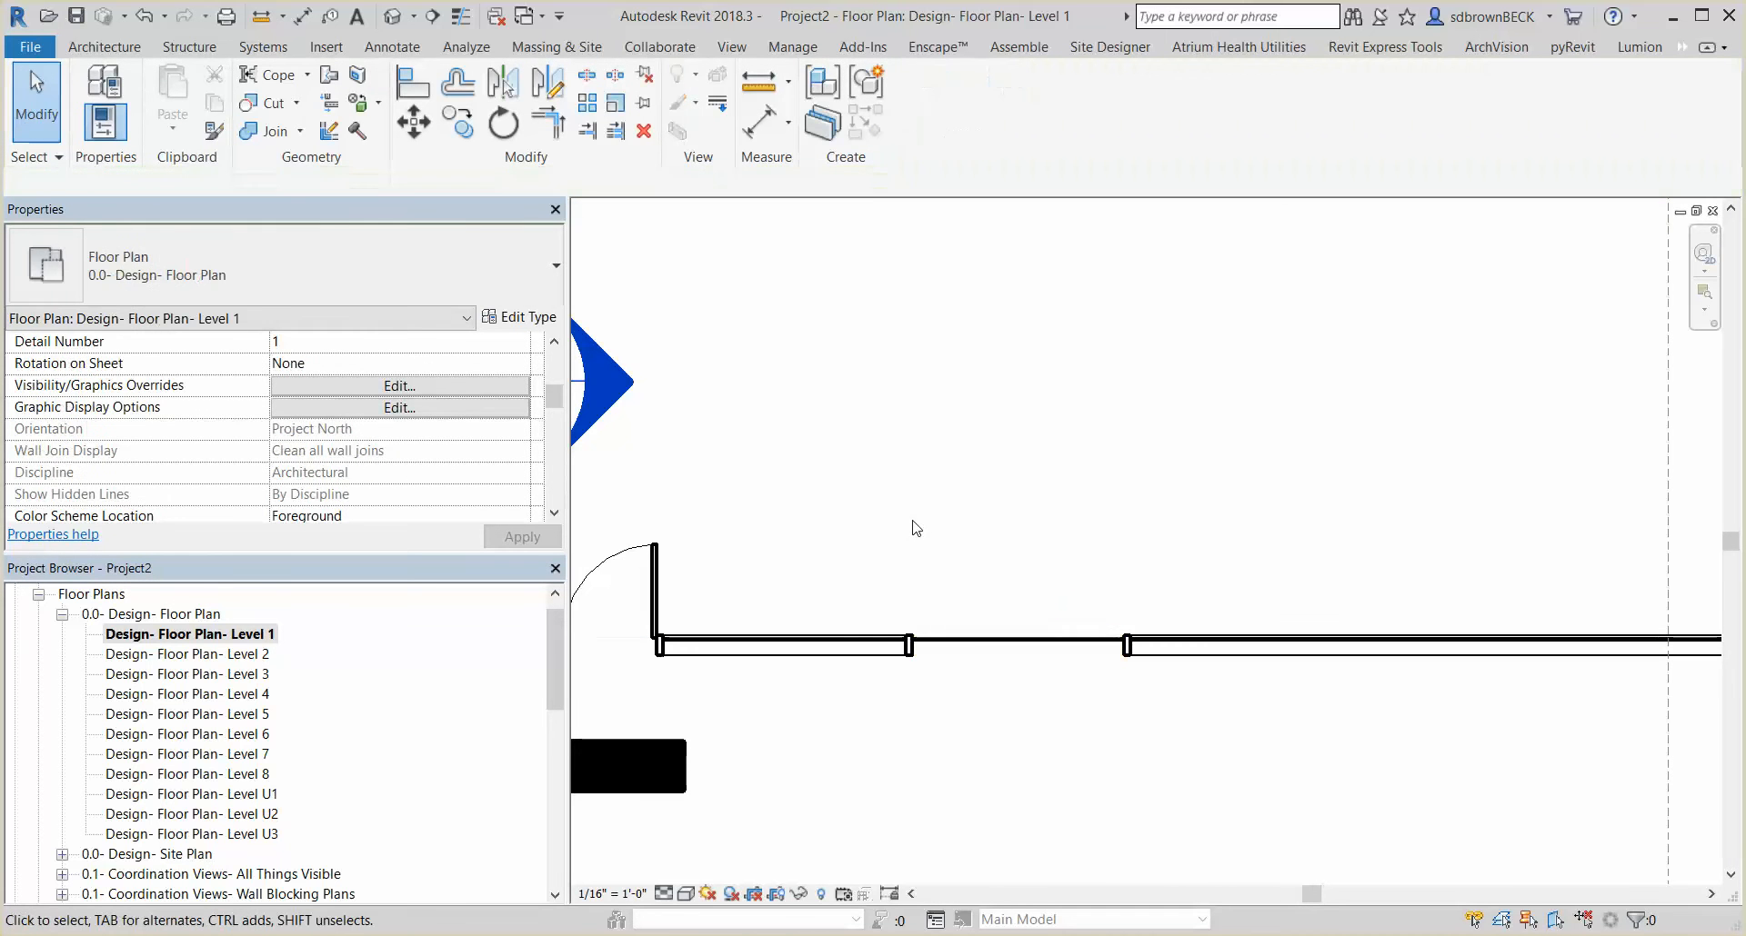
Swap the glazing panel between the new grid lines for Door-Double-Swing-CW, type Exterior- With Frame
{"action": "left_click", "coordinate": [991, 646]}
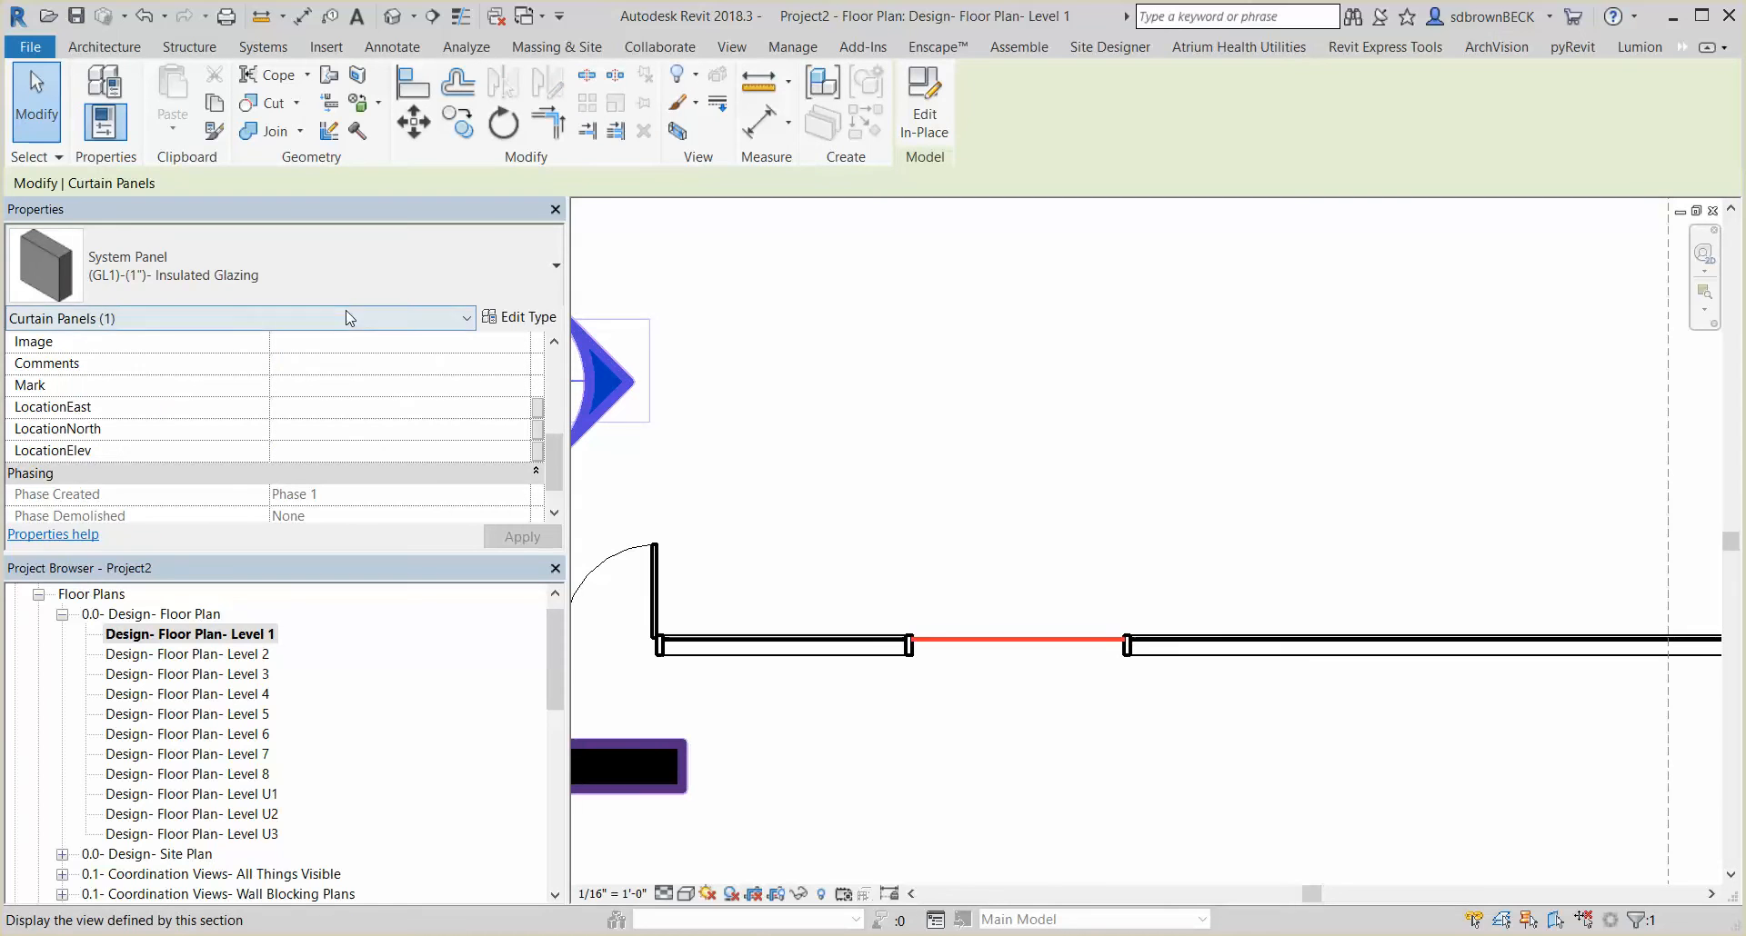
{"action": "left_click", "coordinate": [459, 281]}
{"action": "type", "text": "door do"}
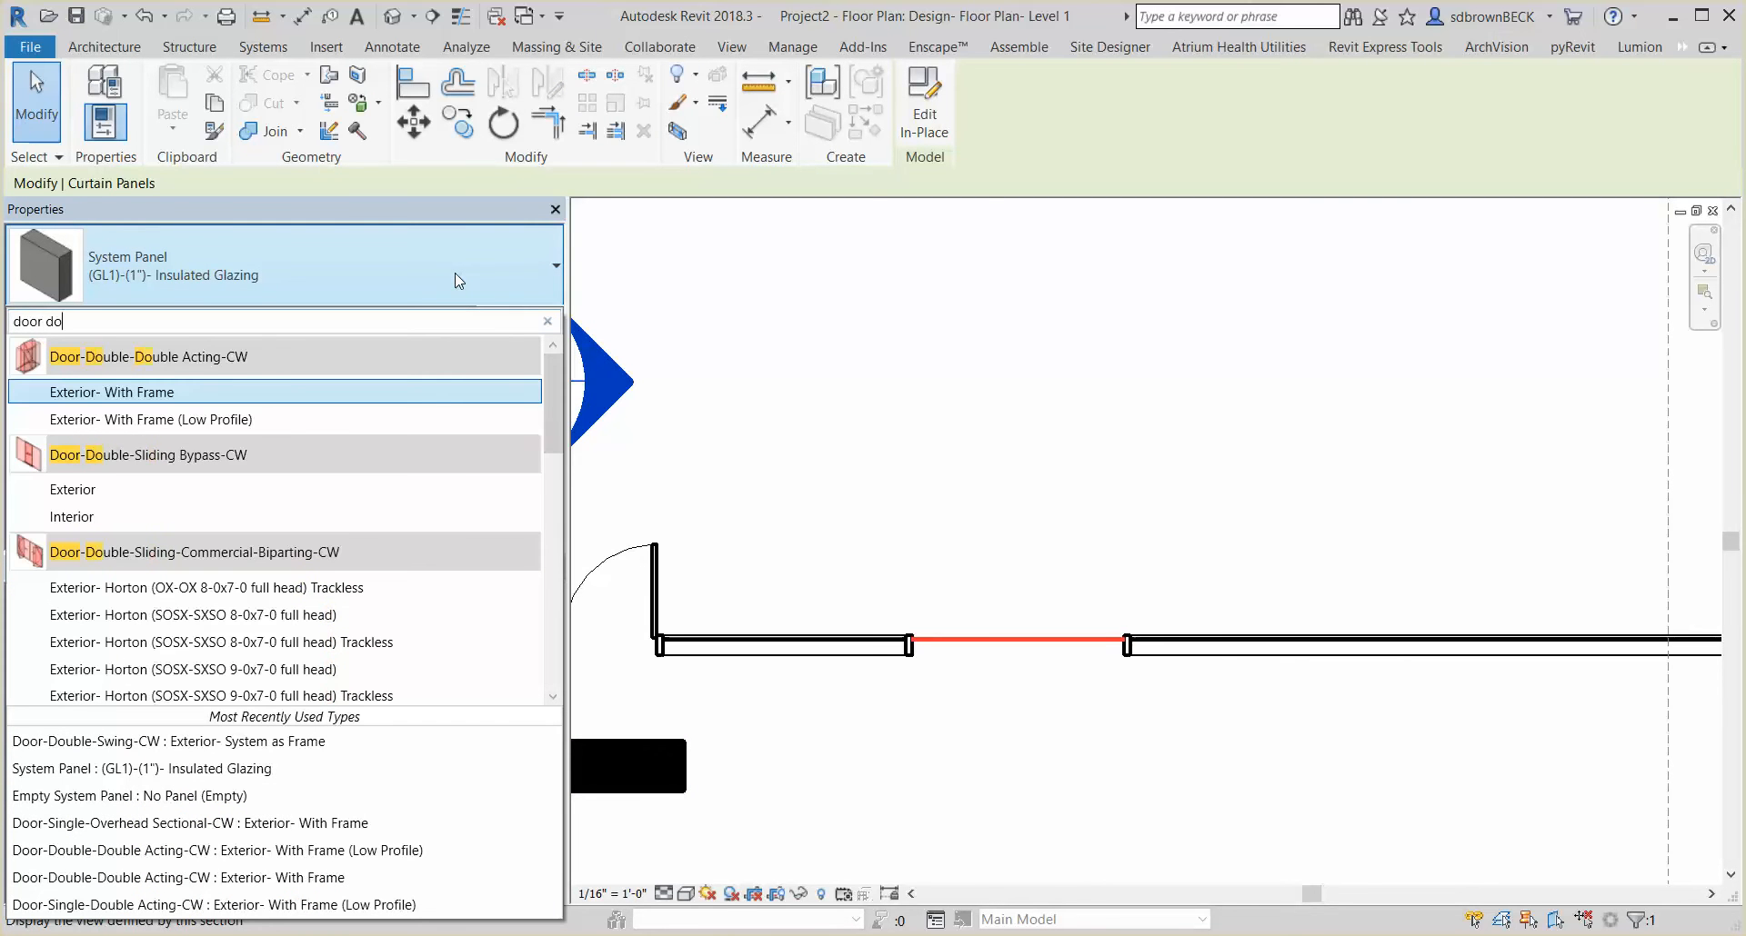
{"action": "scroll", "coordinate": [360, 482], "scroll_direction": "down", "scroll_amount": 3}
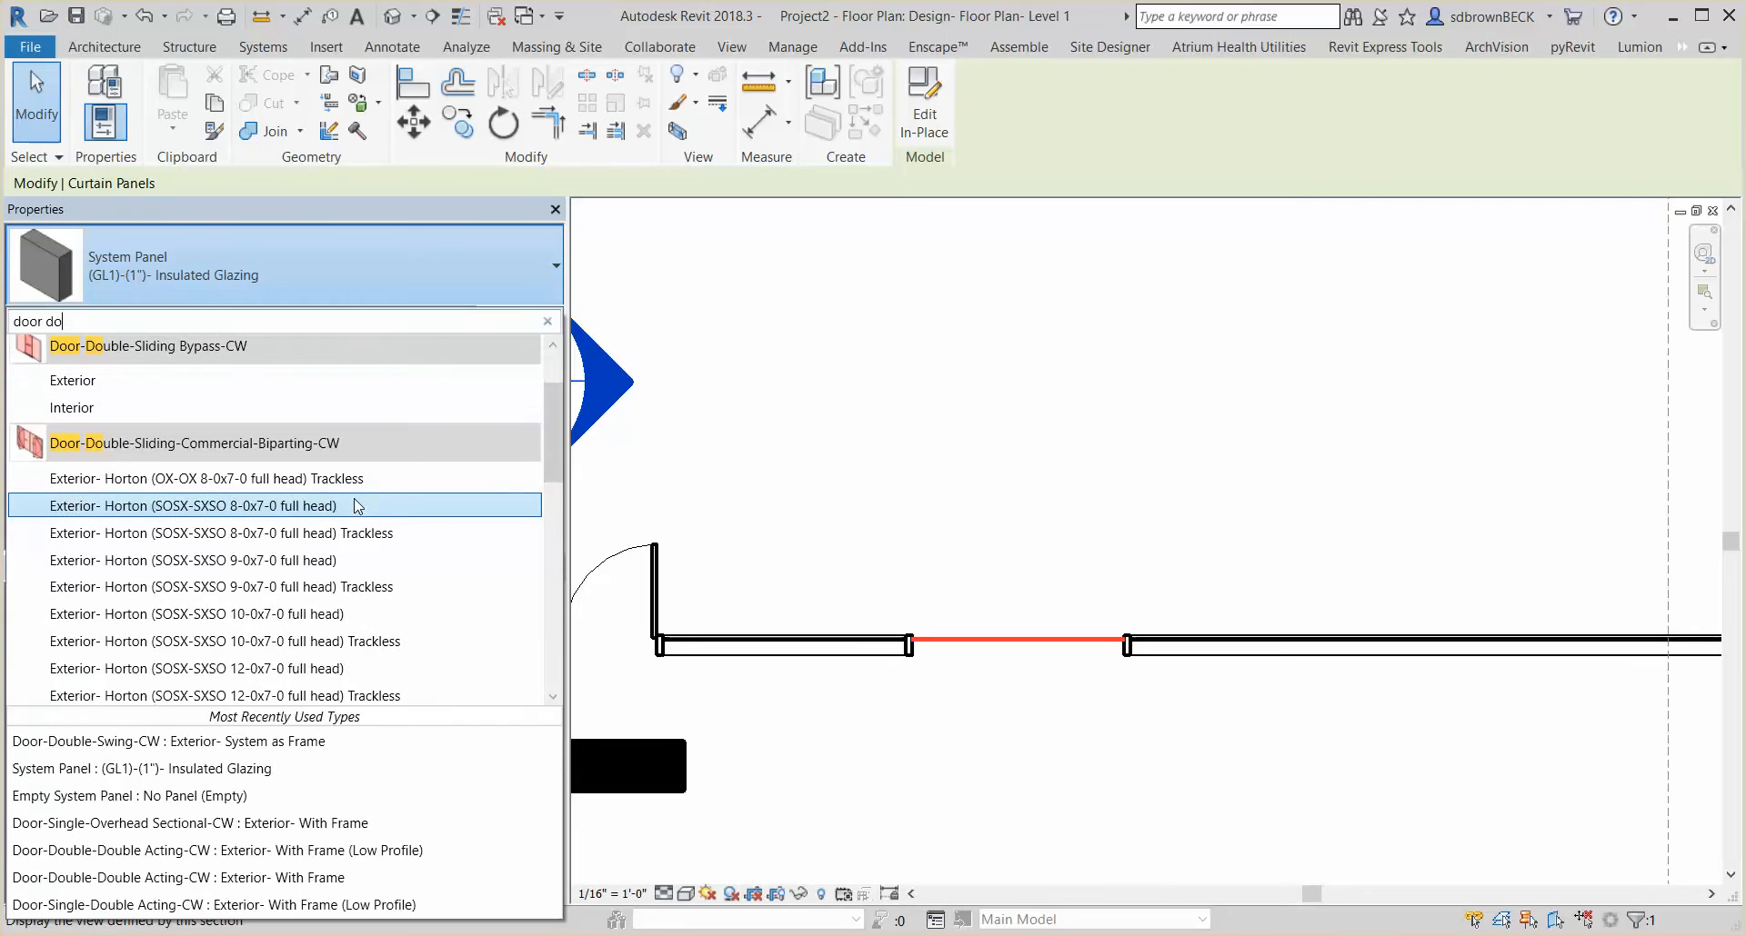
{"action": "scroll", "coordinate": [355, 505], "scroll_direction": "down", "scroll_amount": 5}
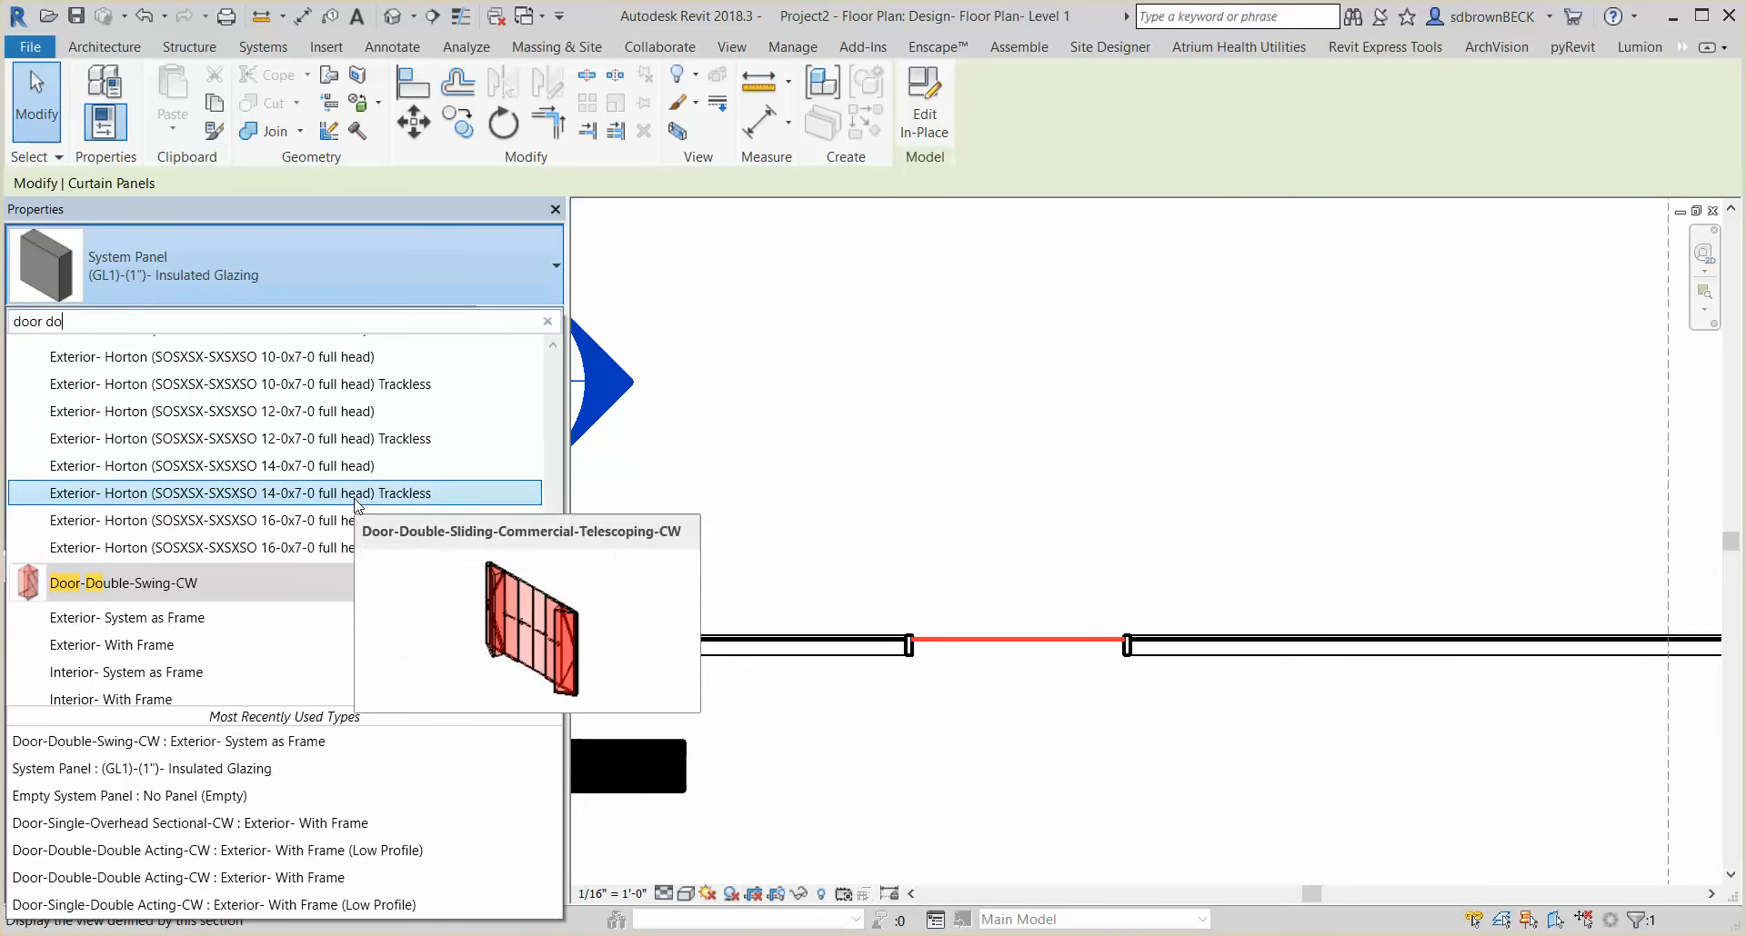
{"action": "left_click", "coordinate": [138, 645]}
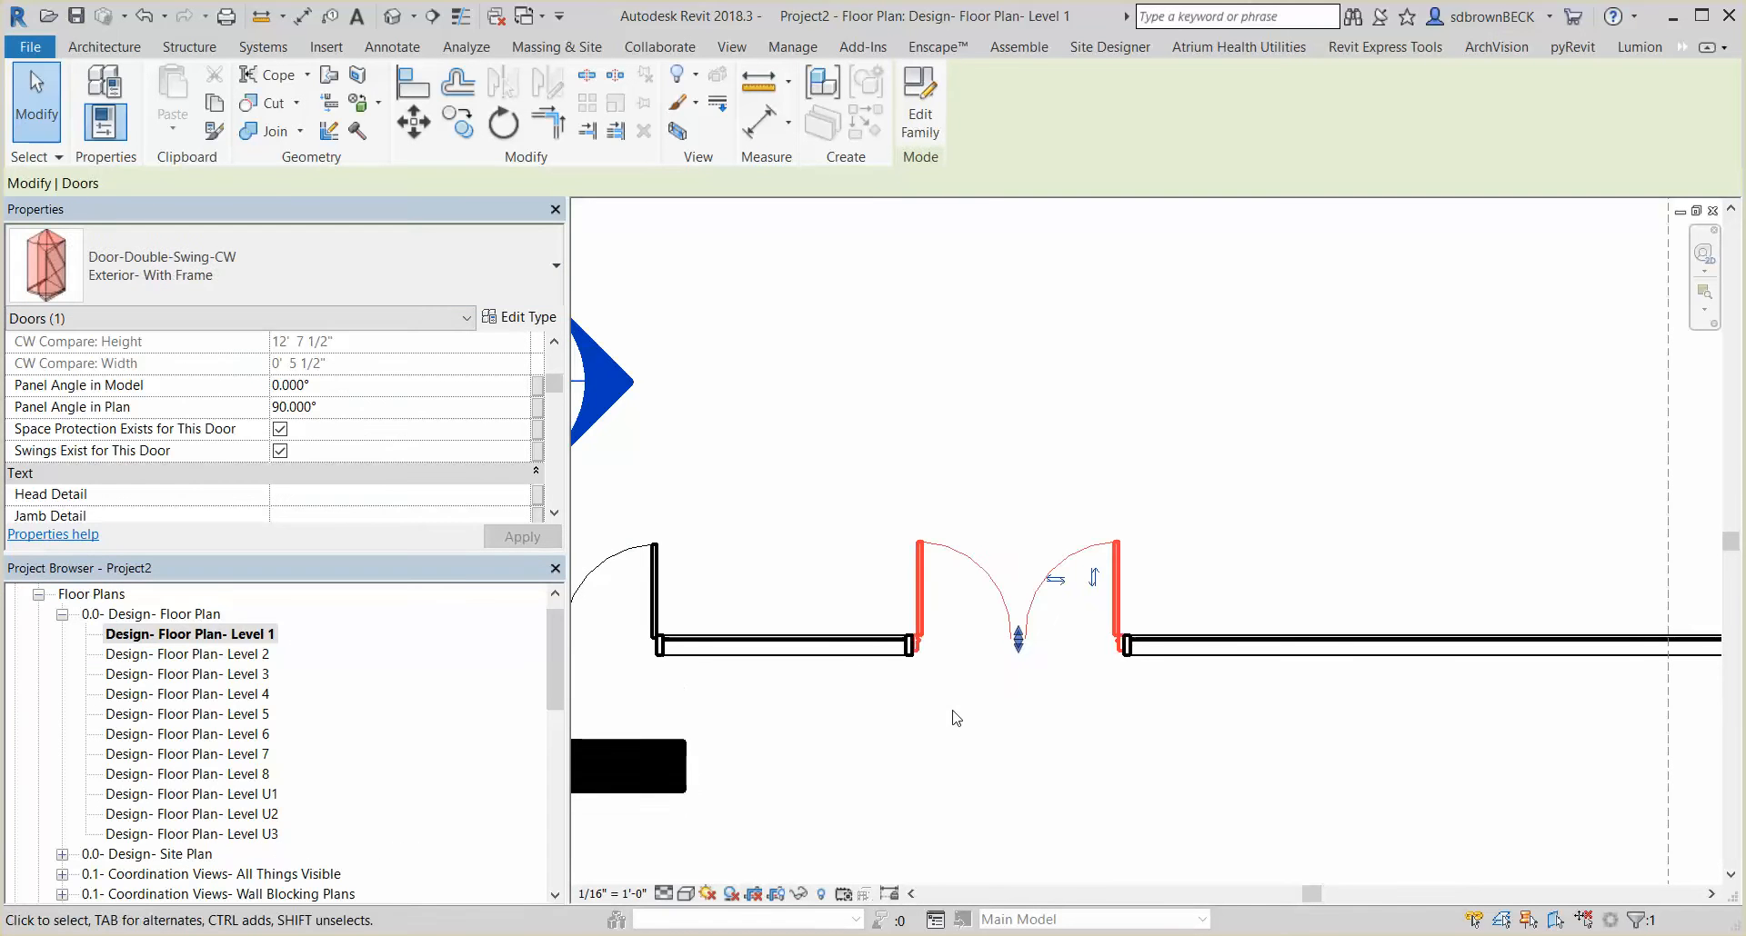
Set the new door's Panel 1 Width to 4'-0" and its Panel Height to 8'-0"
{"action": "scroll", "coordinate": [963, 709], "scroll_direction": "up", "scroll_amount": 4}
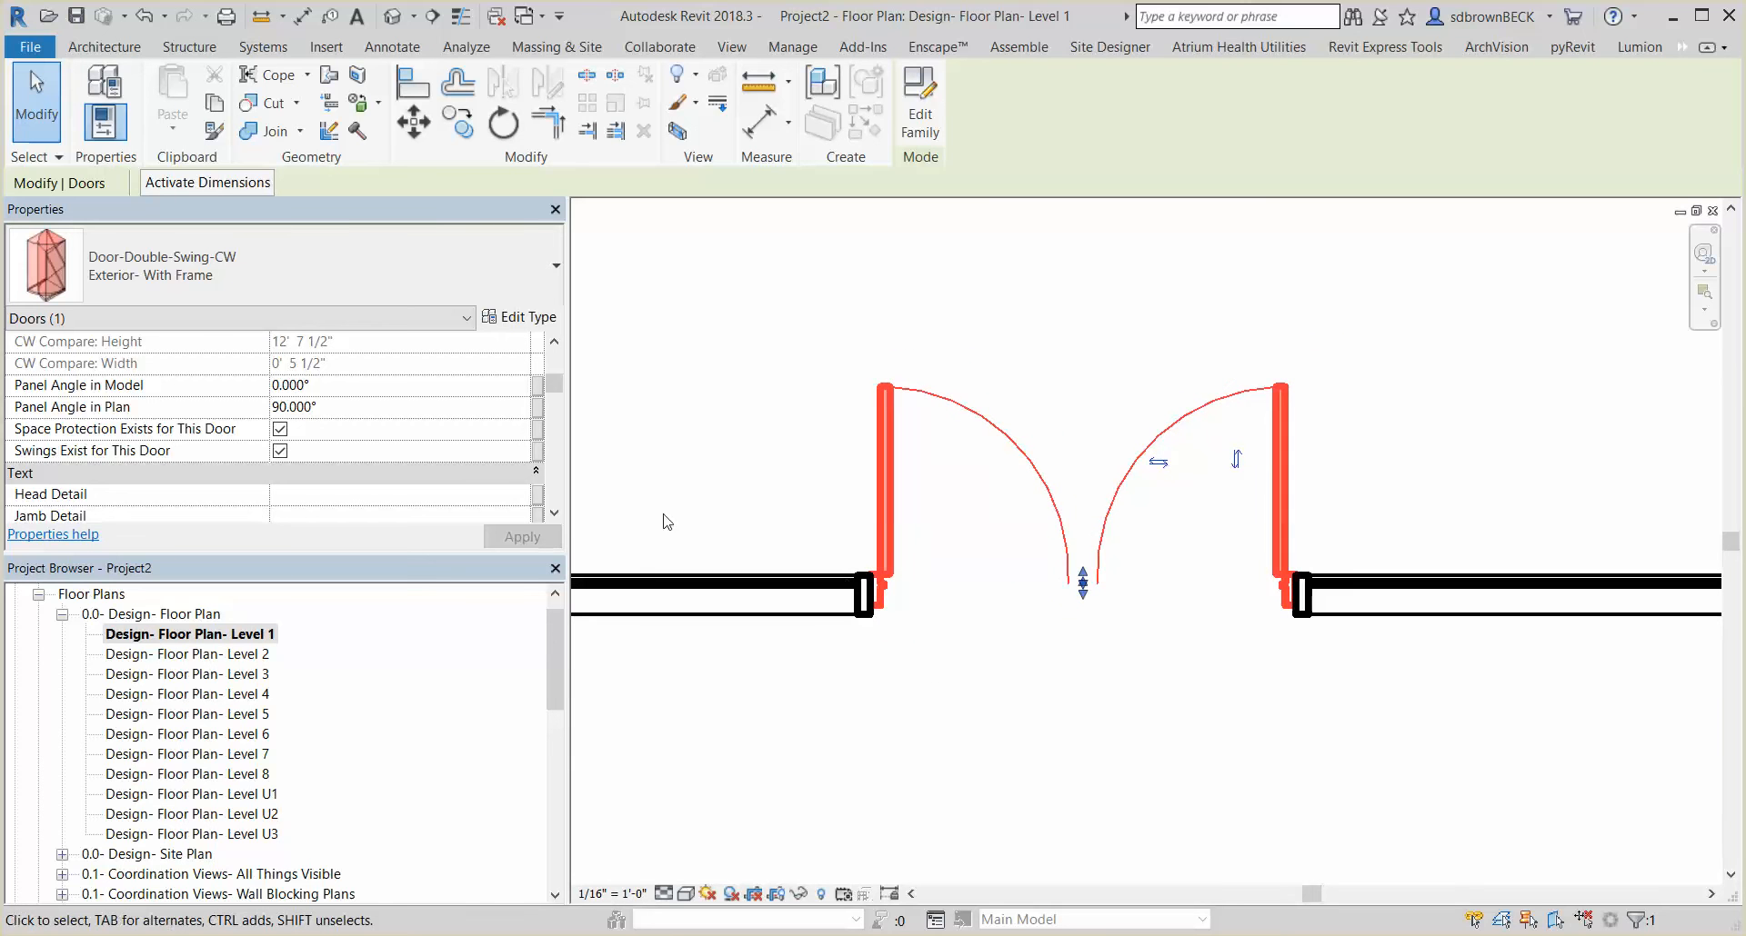
{"action": "left_click_drag", "start_coordinate": [558, 378], "coordinate": [556, 422]}
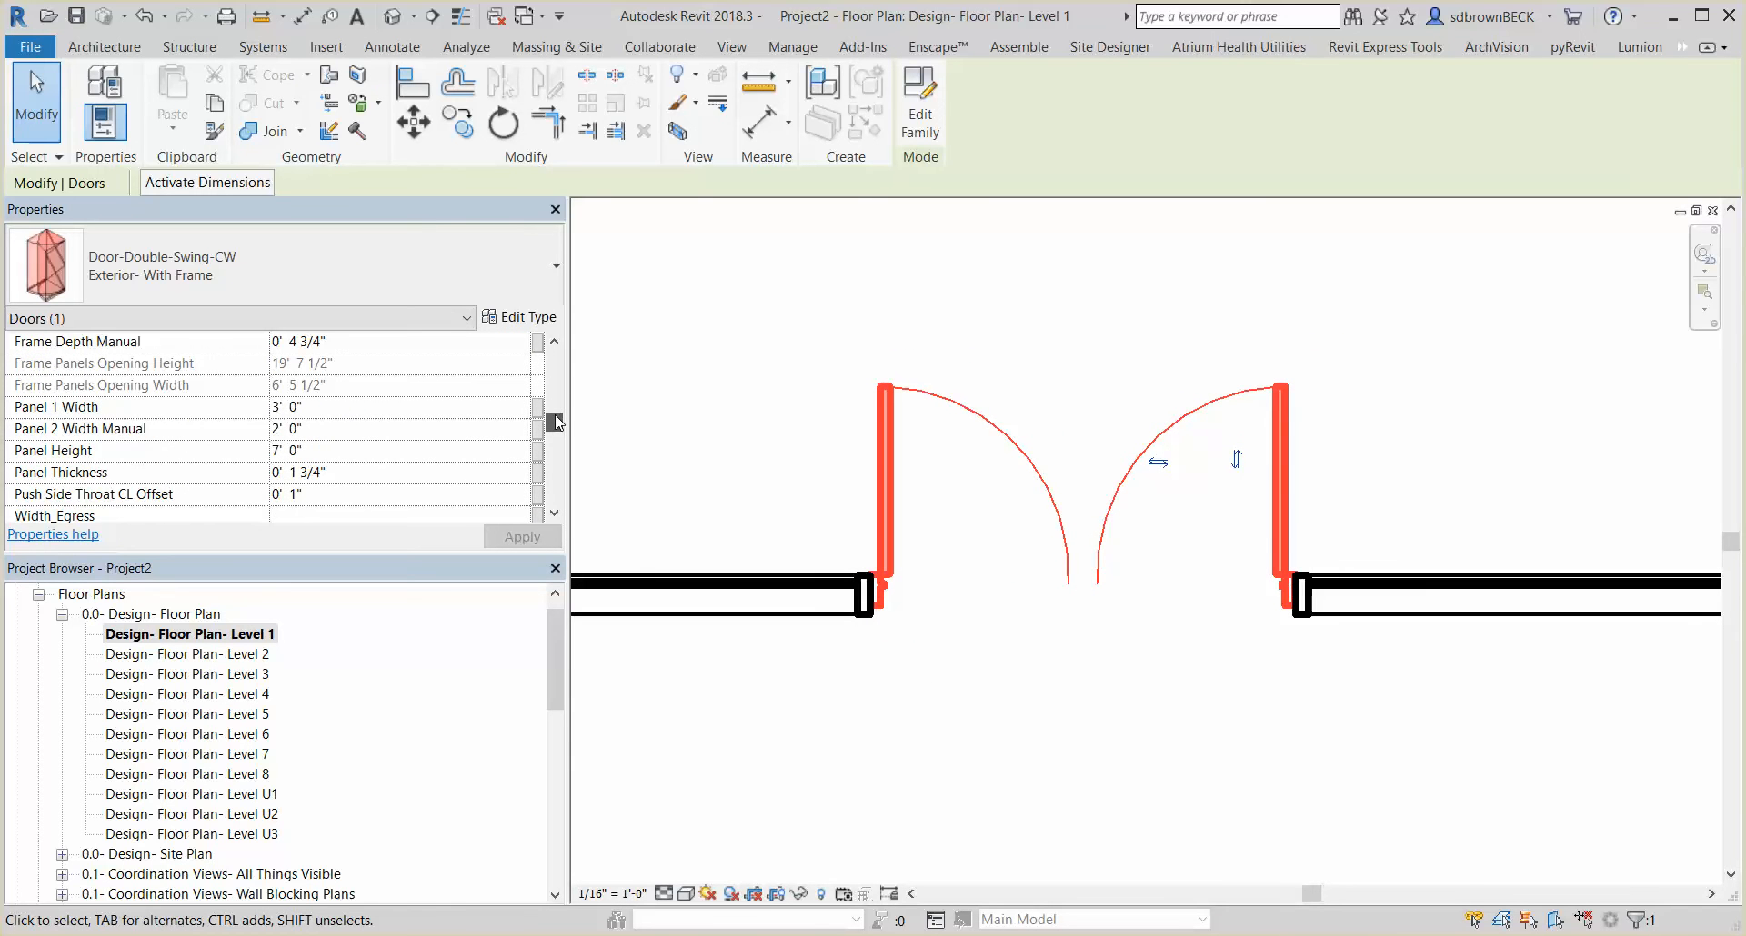
{"action": "mouse_move", "coordinate": [556, 422]}
{"action": "left_mouse_down"}
{"action": "mouse_move", "coordinate": [546, 492]}
{"action": "mouse_move", "coordinate": [565, 402]}
{"action": "mouse_move", "coordinate": [566, 424]}
{"action": "left_mouse_up"}
{"action": "left_click", "coordinate": [356, 409]}
{"action": "type", "text": "4"}
{"action": "left_click", "coordinate": [356, 450]}
{"action": "type", "text": "8"}
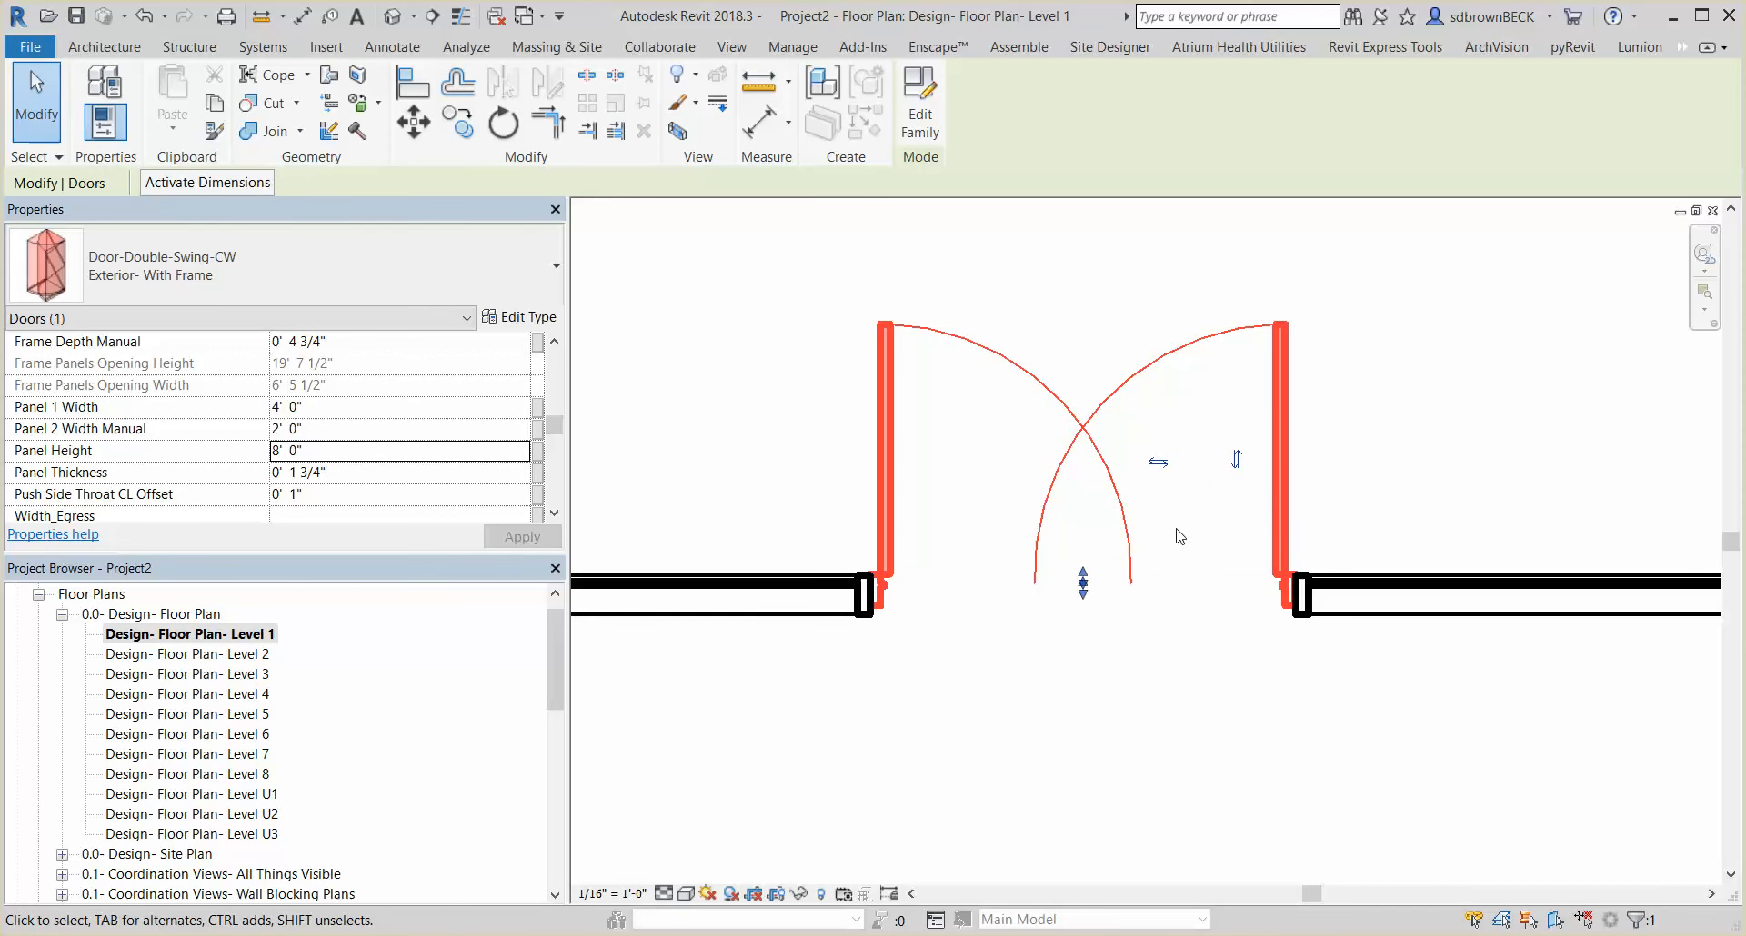
{"action": "left_click", "coordinate": [1271, 696]}
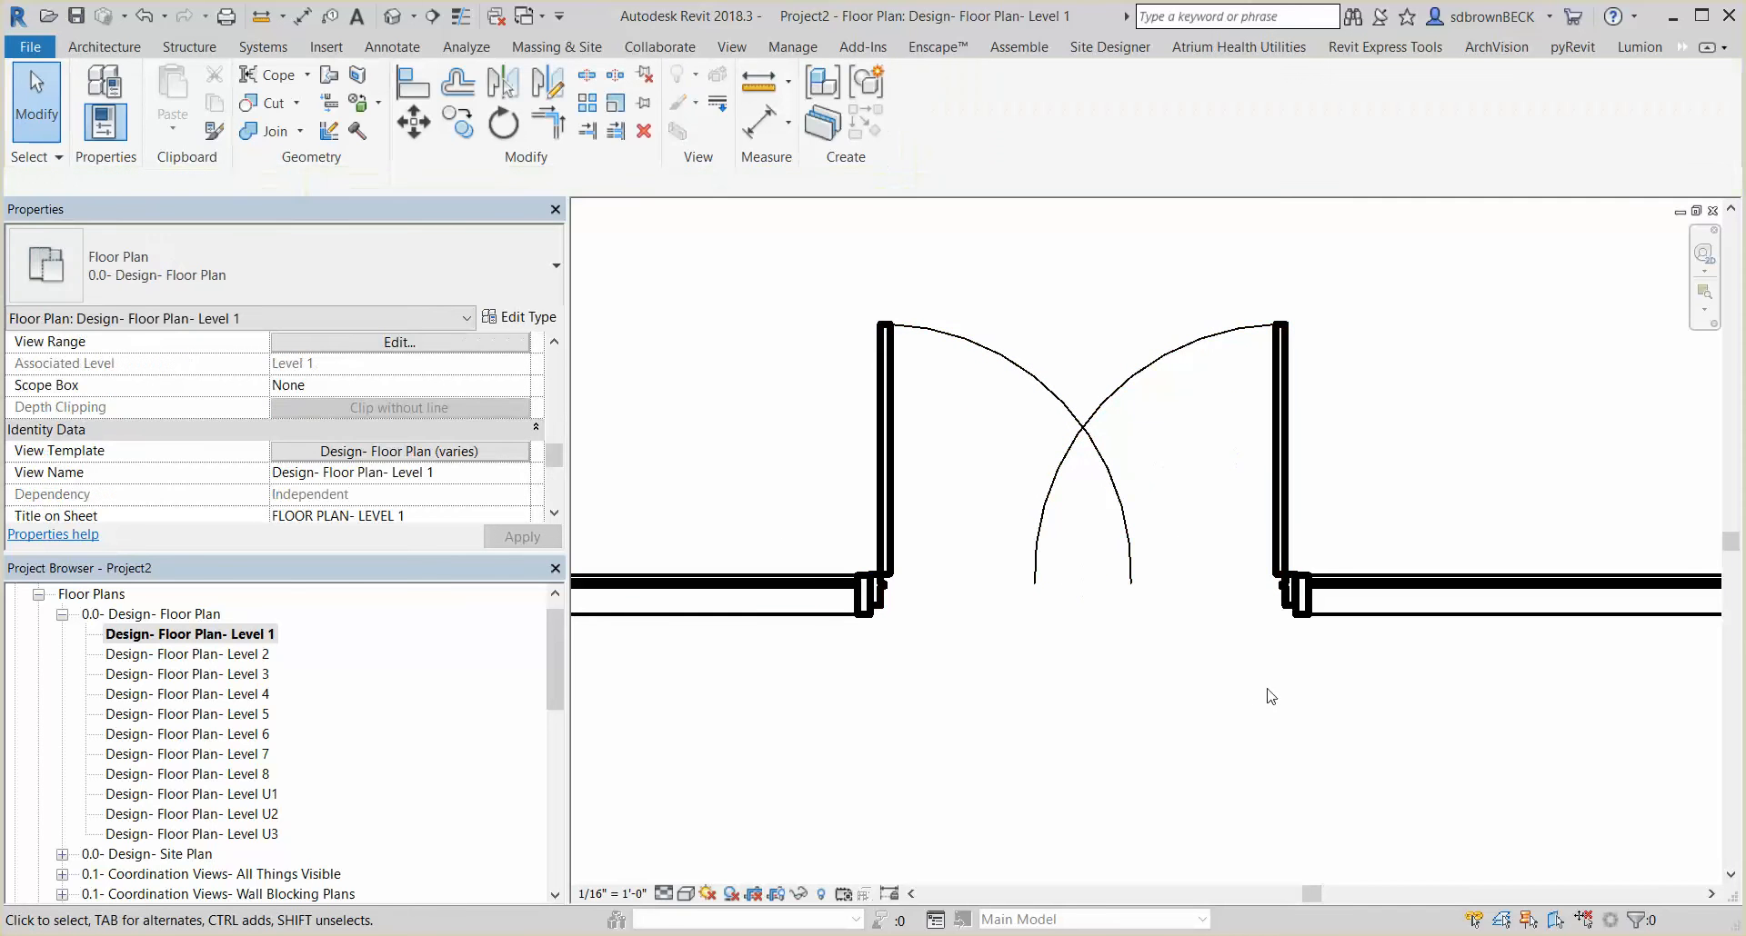
Move the grid line at the door's right jamb outward by the overlap of the swing arcs, so their ends meet
{"action": "left_click", "coordinate": [1305, 617]}
{"action": "left_click", "coordinate": [413, 122]}
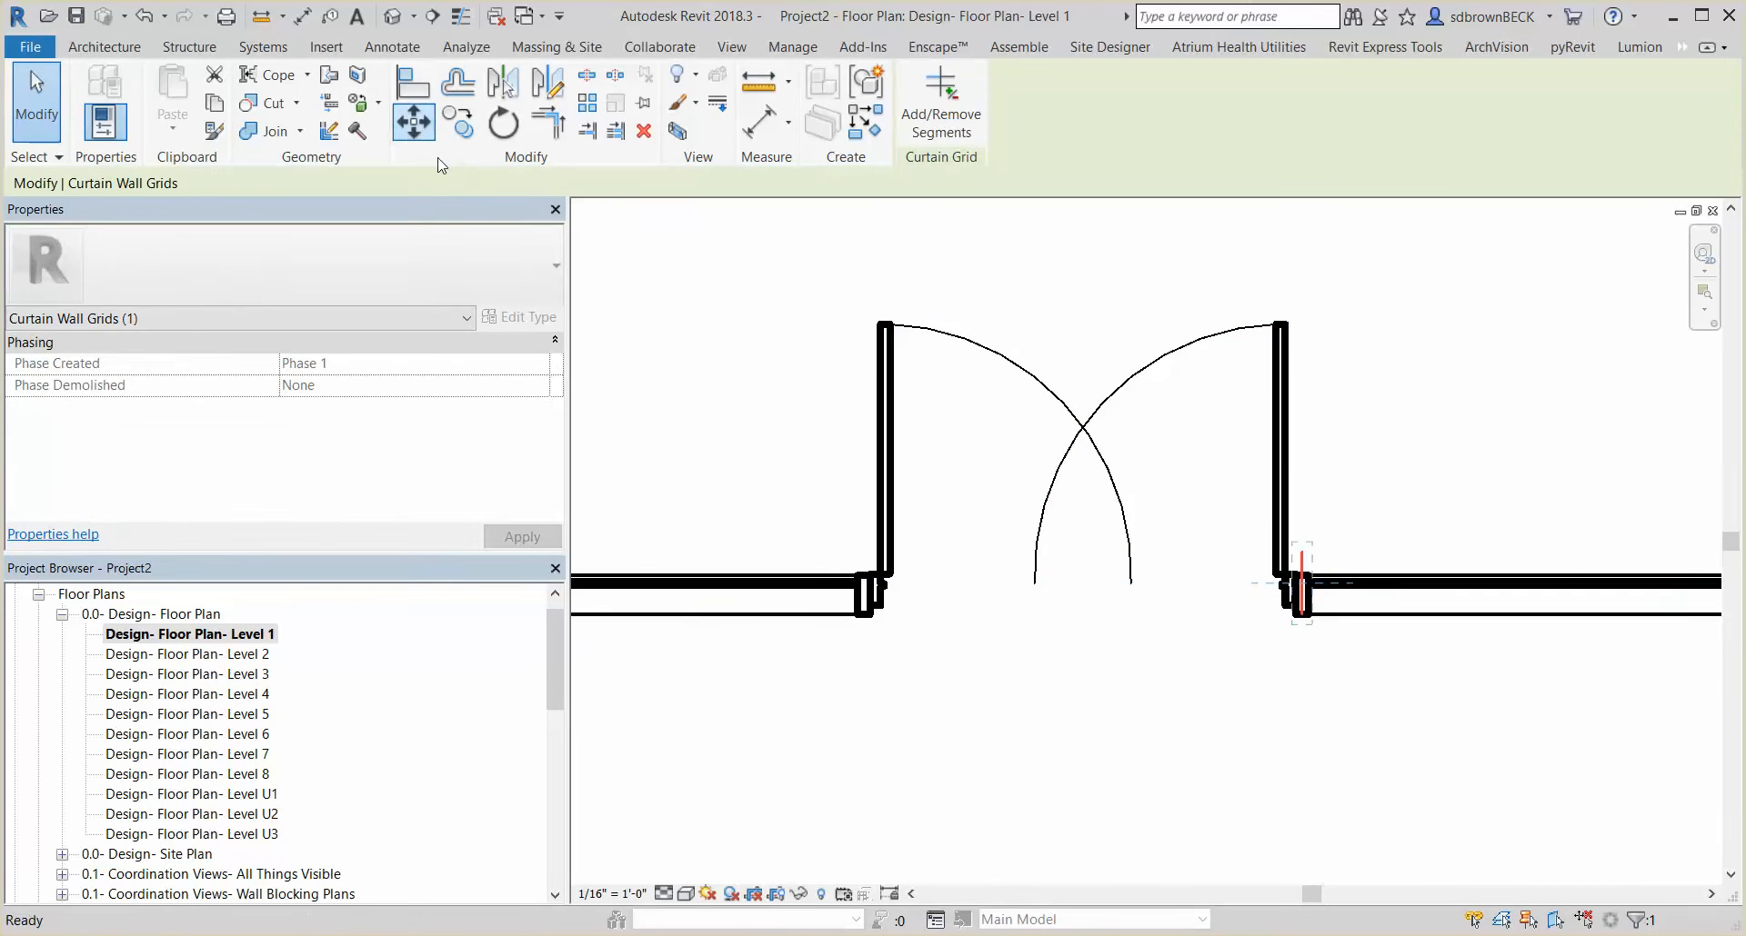
{"action": "left_click", "coordinate": [1037, 588]}
{"action": "left_click", "coordinate": [1131, 583]}
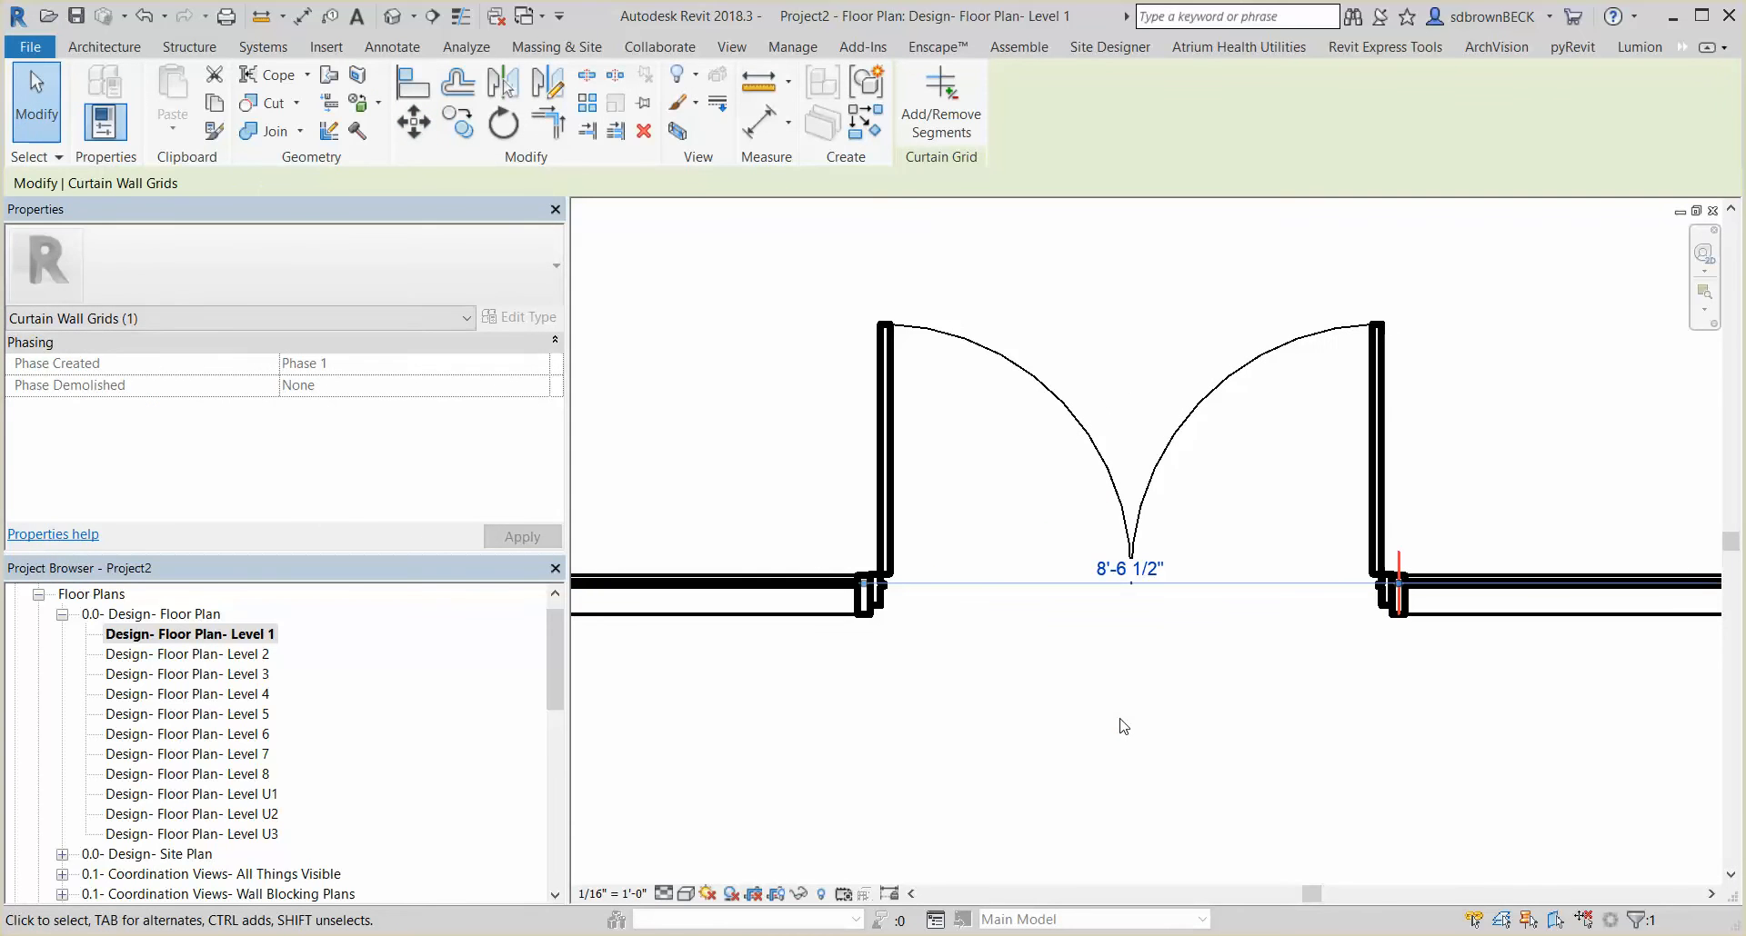
{"action": "left_click", "coordinate": [1124, 727]}
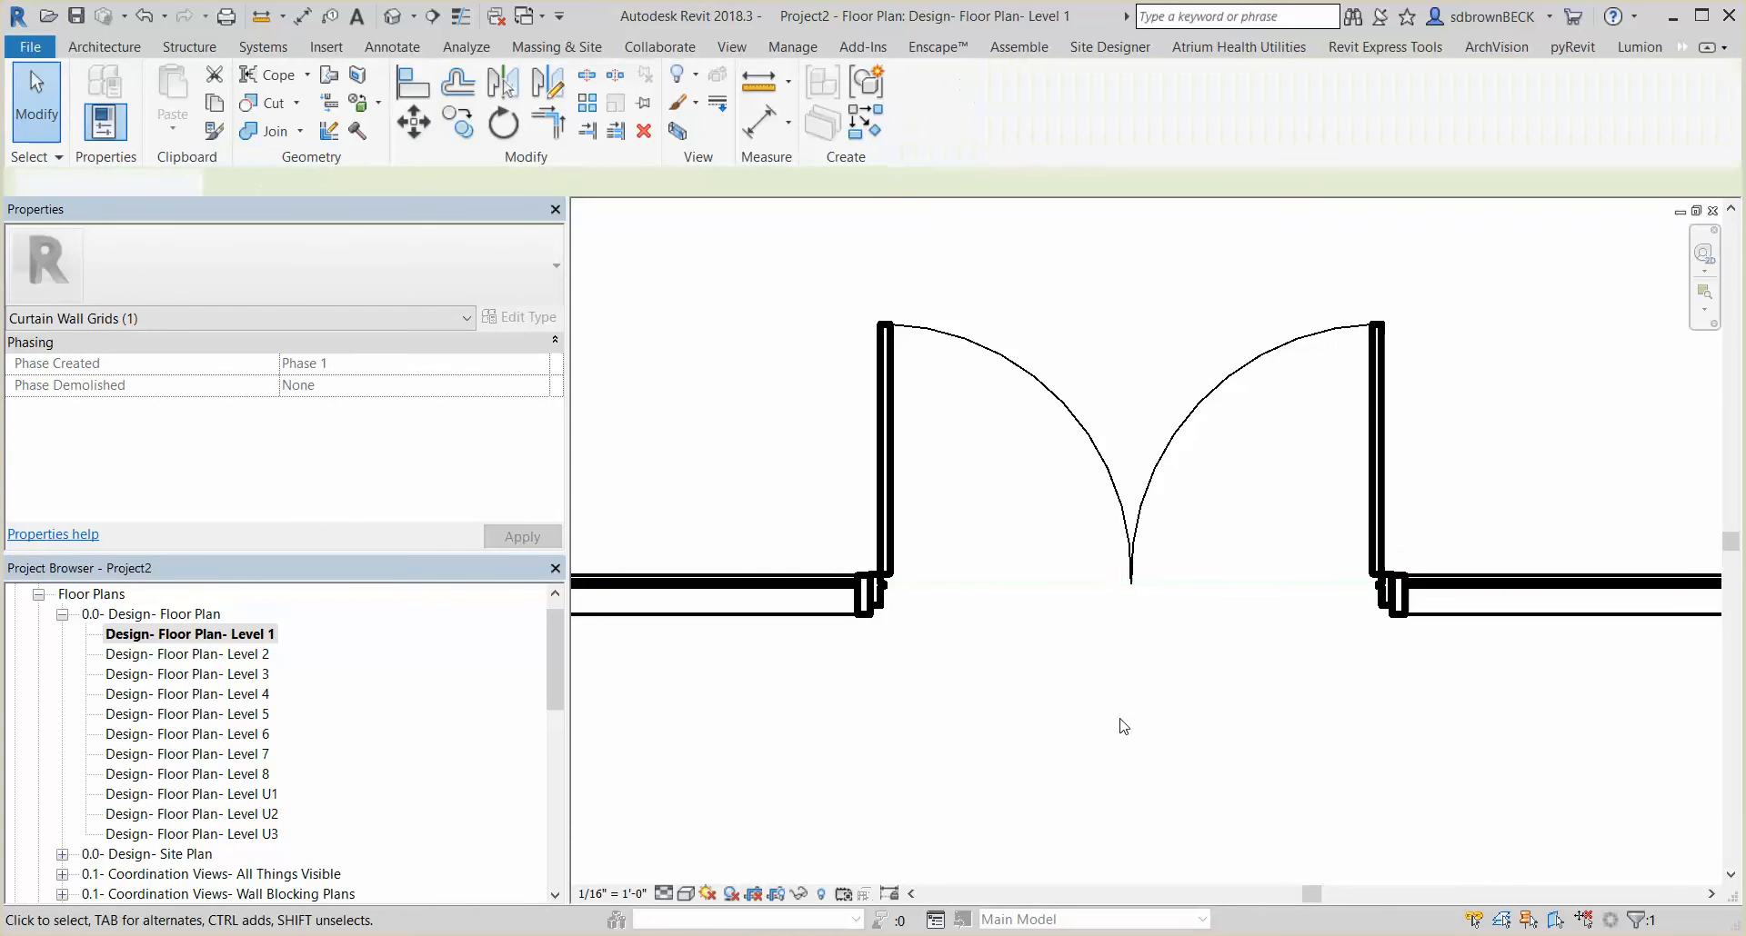
Set the Jamb Width of the new door's type to 1"
{"action": "left_click", "coordinate": [890, 608]}
{"action": "left_click", "coordinate": [523, 318]}
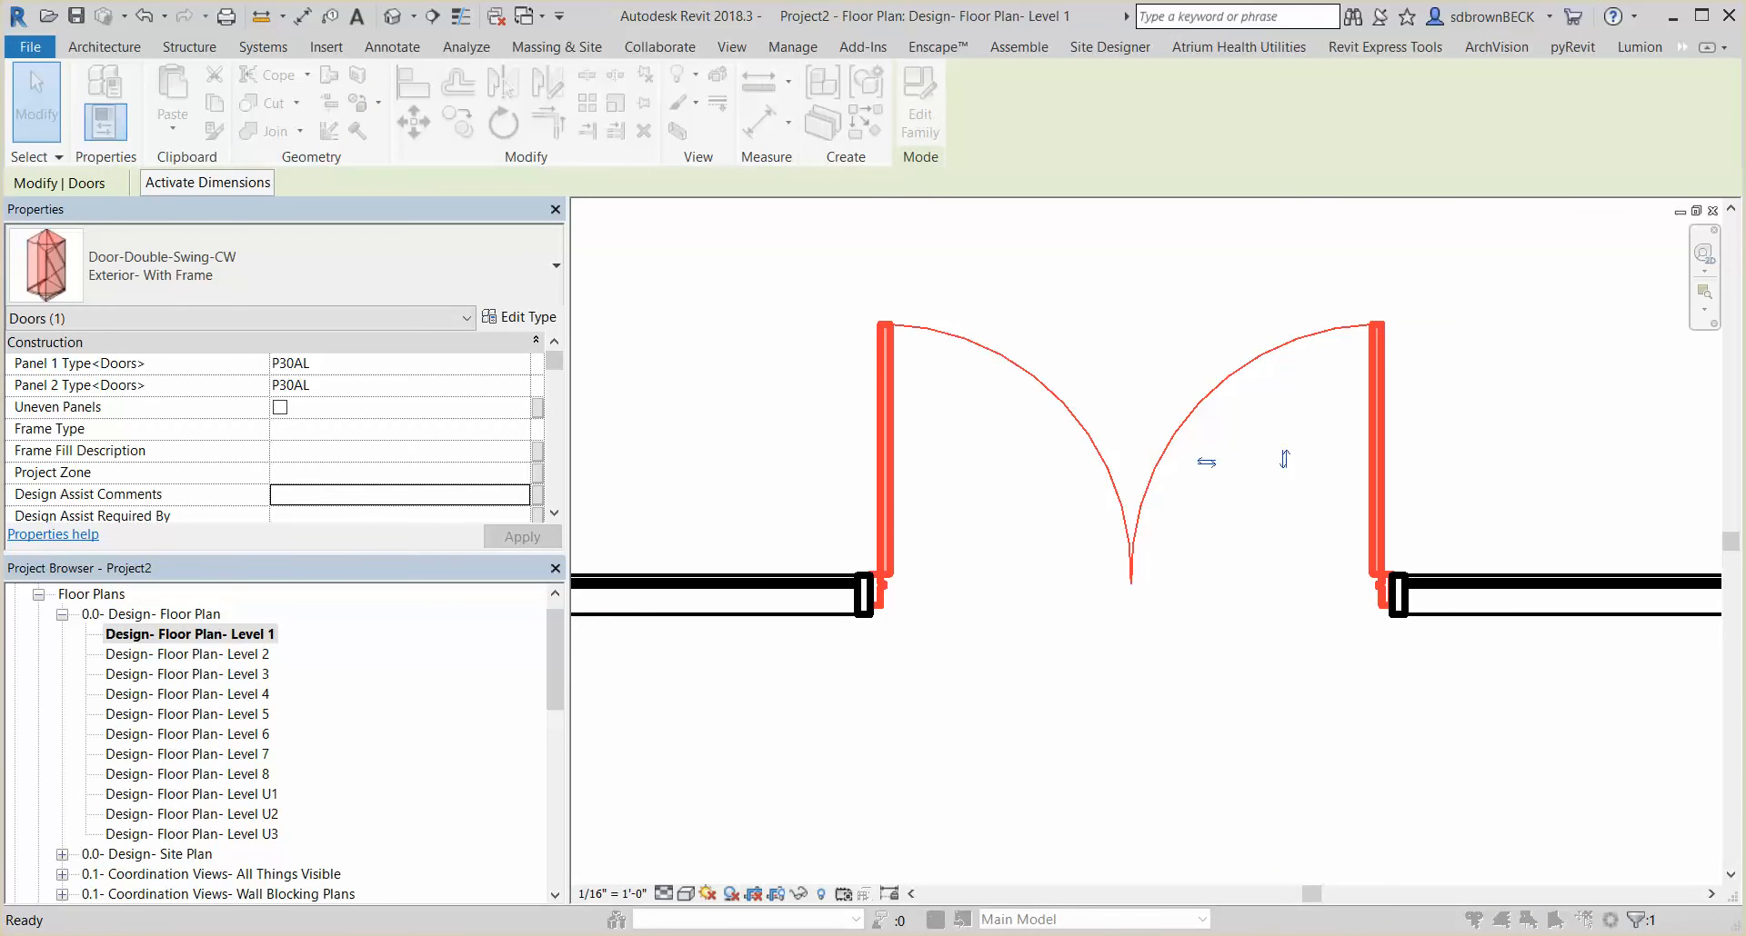
{"action": "left_click_drag", "start_coordinate": [1299, 295], "coordinate": [537, 95]}
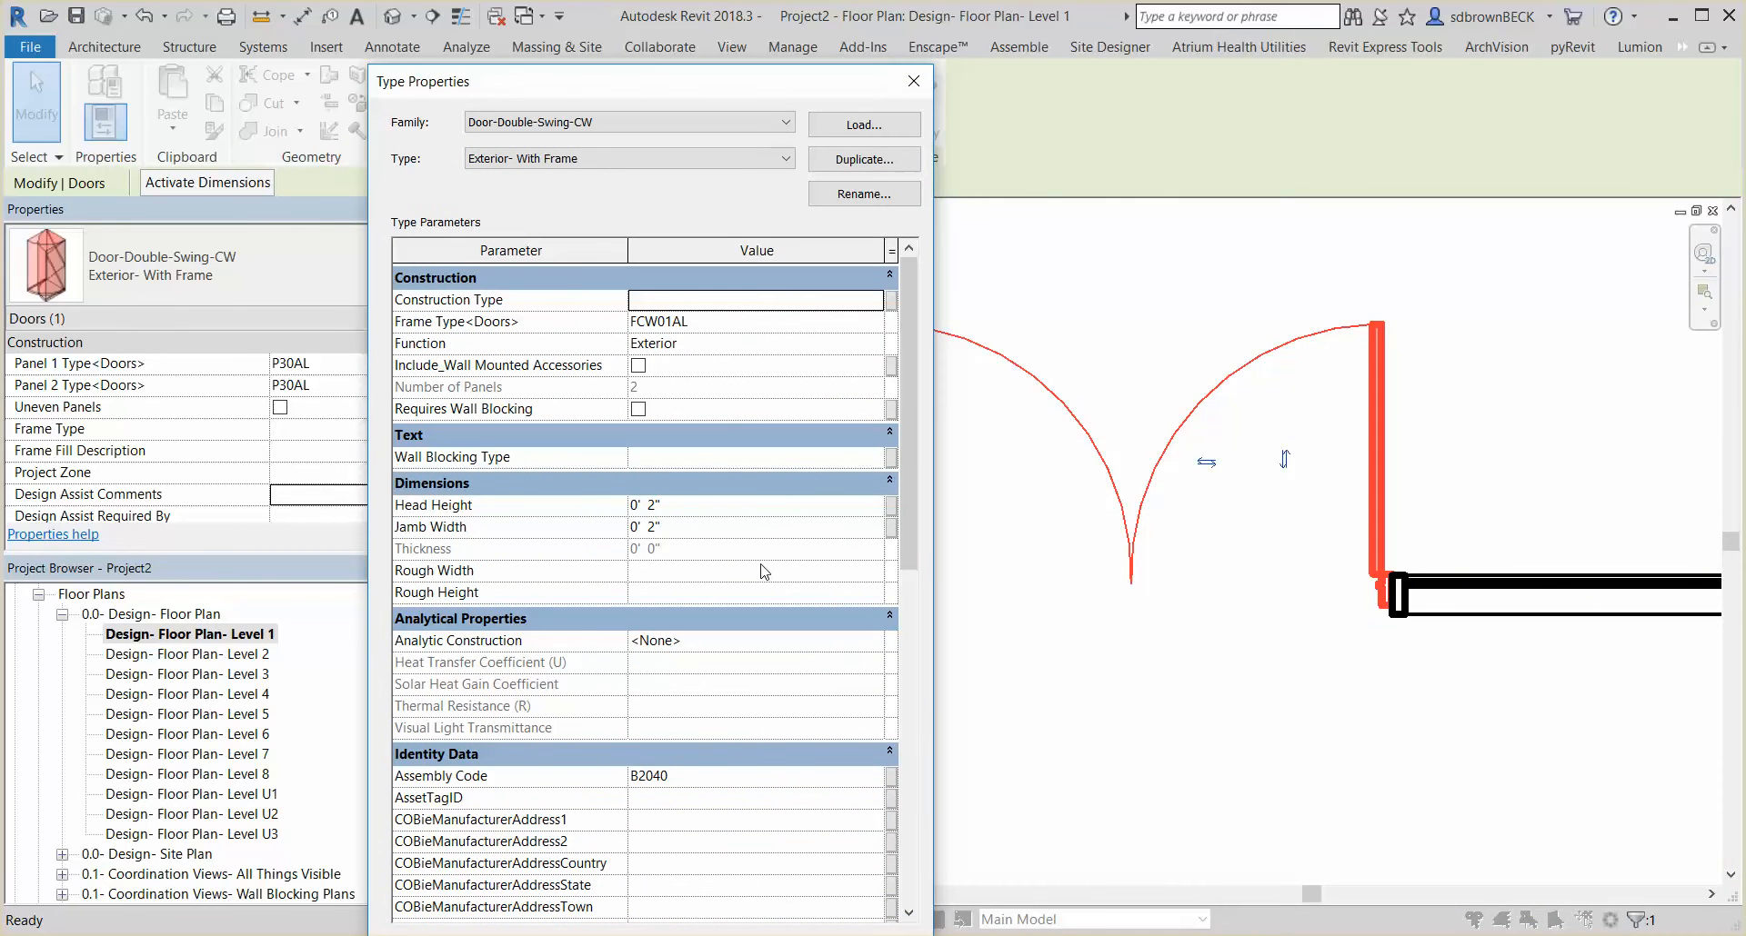
{"action": "left_click", "coordinate": [707, 528]}
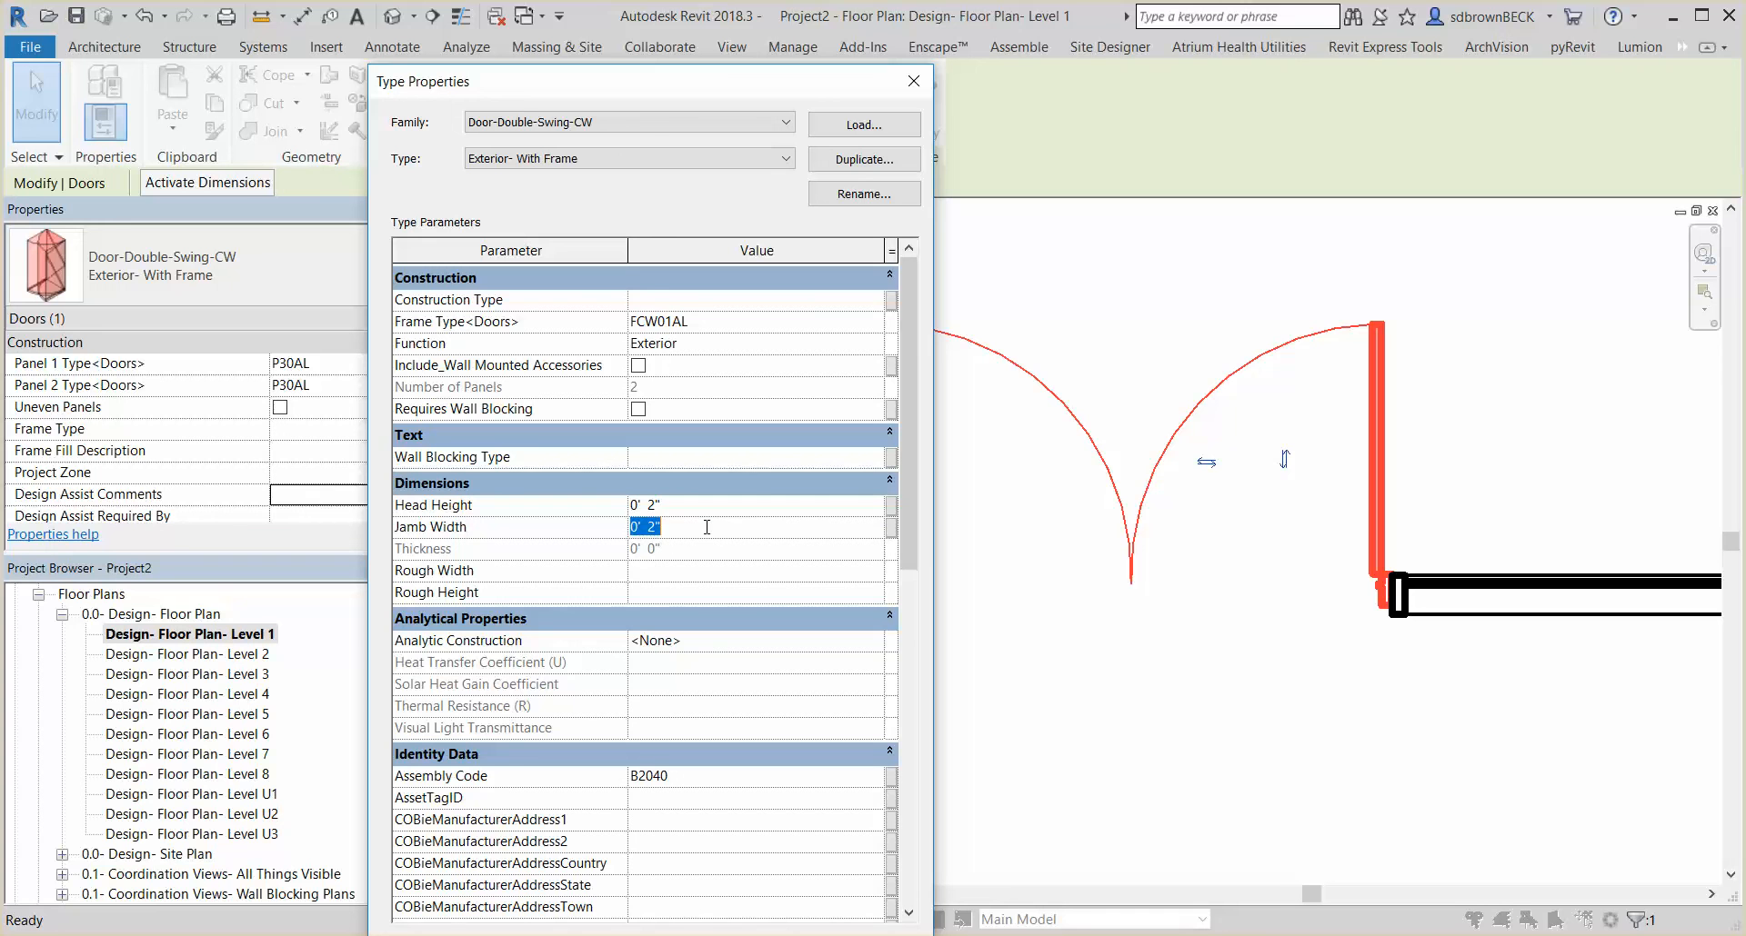
{"action": "type", "text": "1"}
{"action": "left_click_drag", "start_coordinate": [635, 94], "coordinate": [586, 51]}
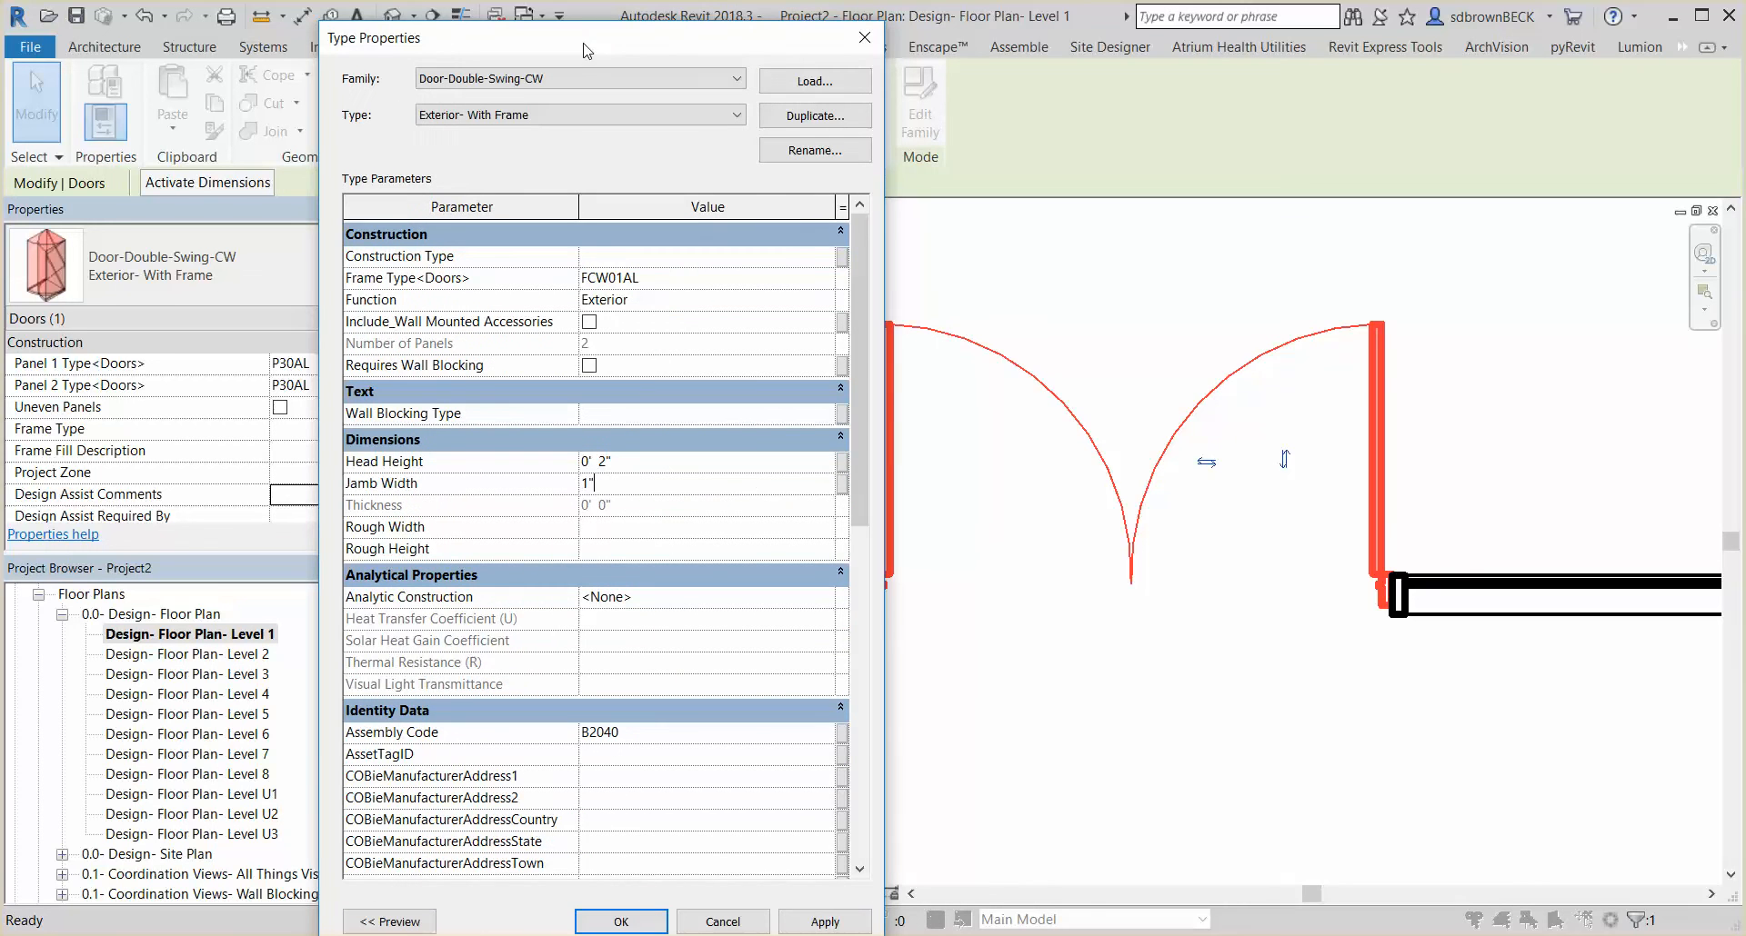
{"action": "left_click", "coordinate": [853, 923]}
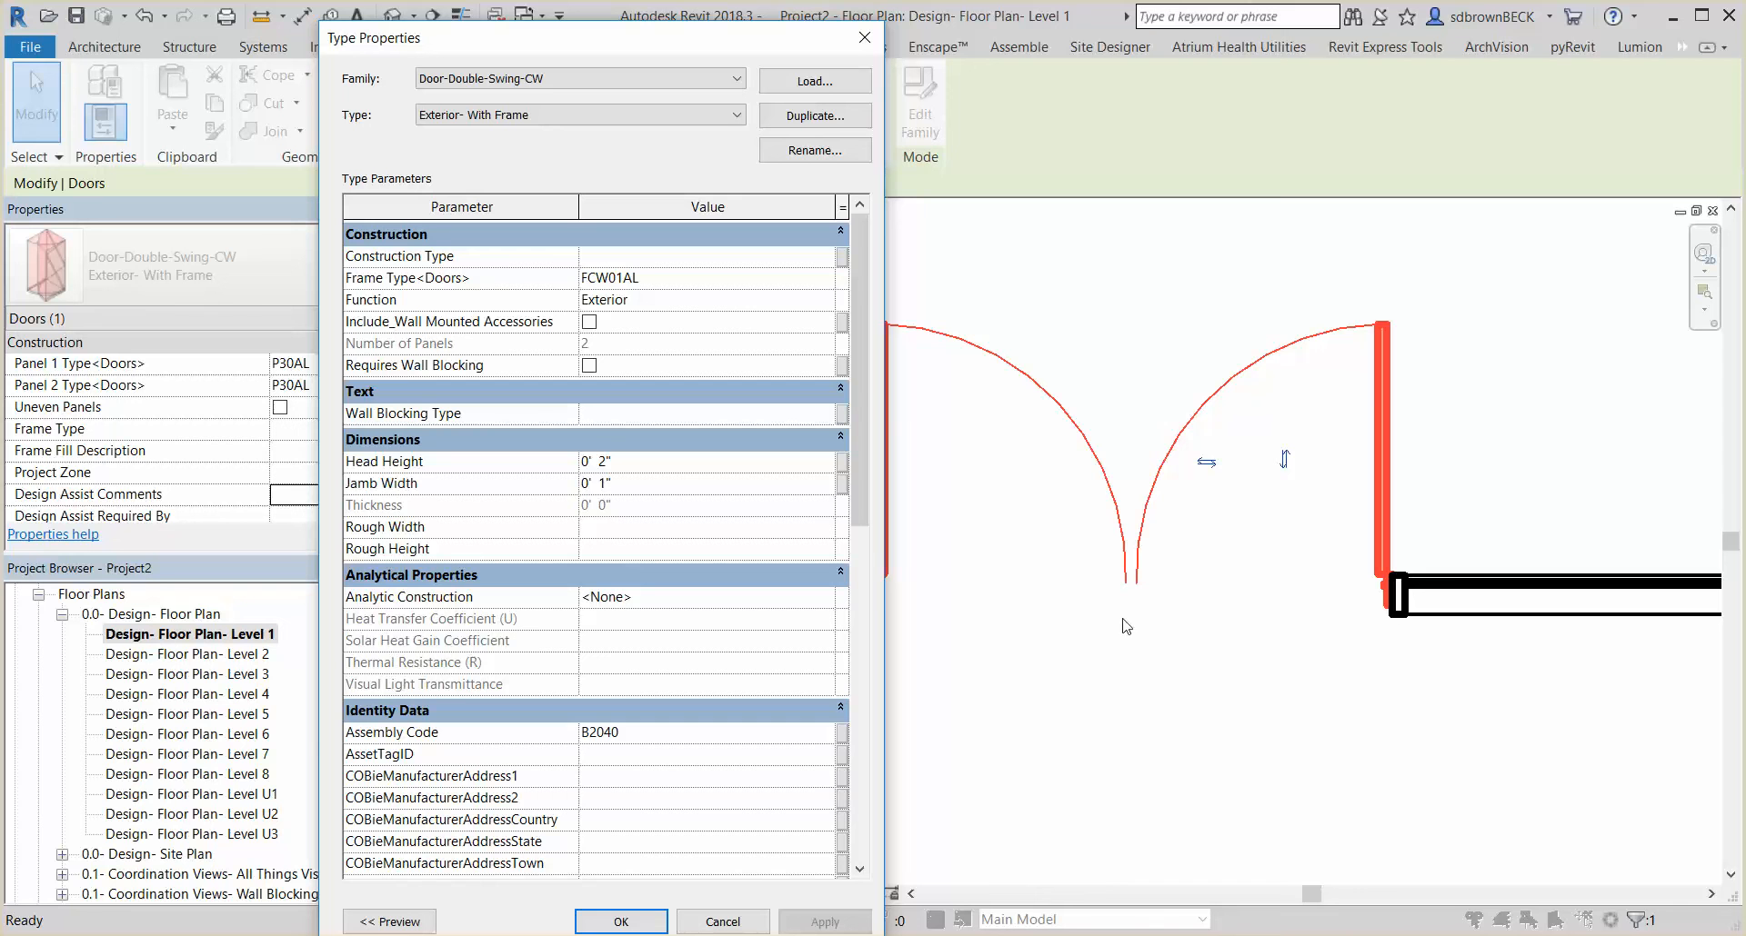
{"action": "left_click", "coordinate": [656, 463]}
{"action": "left_click", "coordinate": [642, 919]}
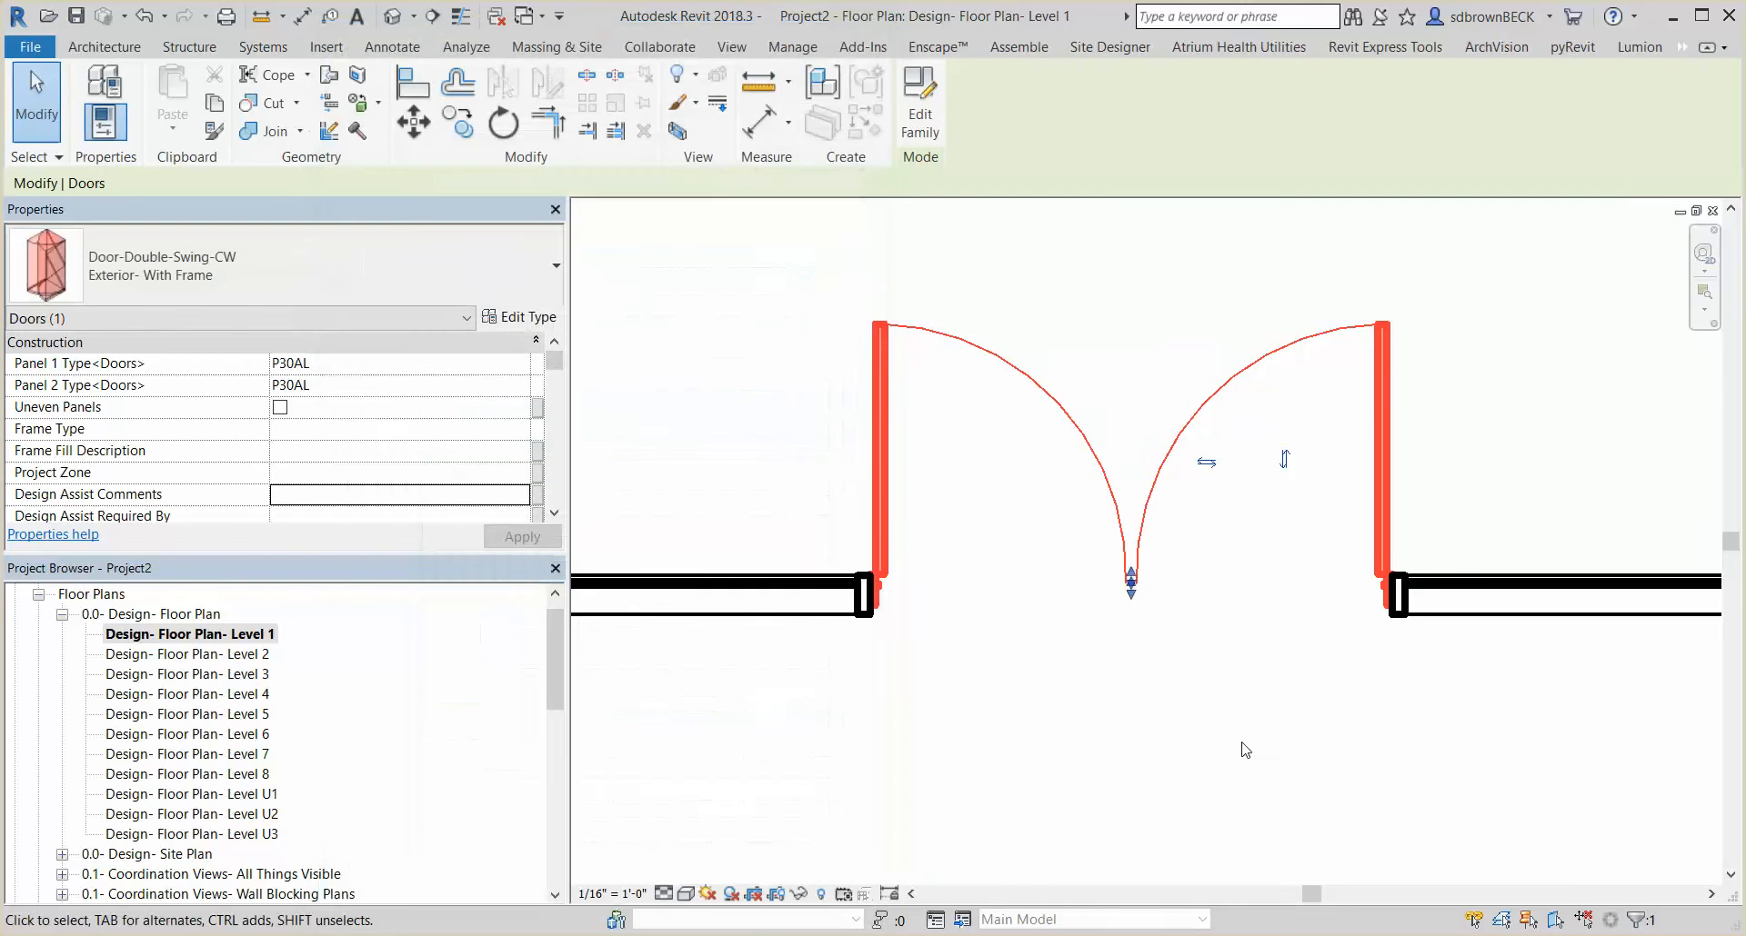
Turn on thin lines and move the right jamb's grid line inward by the gap between the two swing arcs
{"action": "left_click", "coordinate": [461, 16]}
{"action": "left_click", "coordinate": [643, 215]}
{"action": "scroll", "coordinate": [1441, 645], "scroll_direction": "up", "scroll_amount": 2}
{"action": "scroll", "coordinate": [1345, 632], "scroll_direction": "up", "scroll_amount": 3}
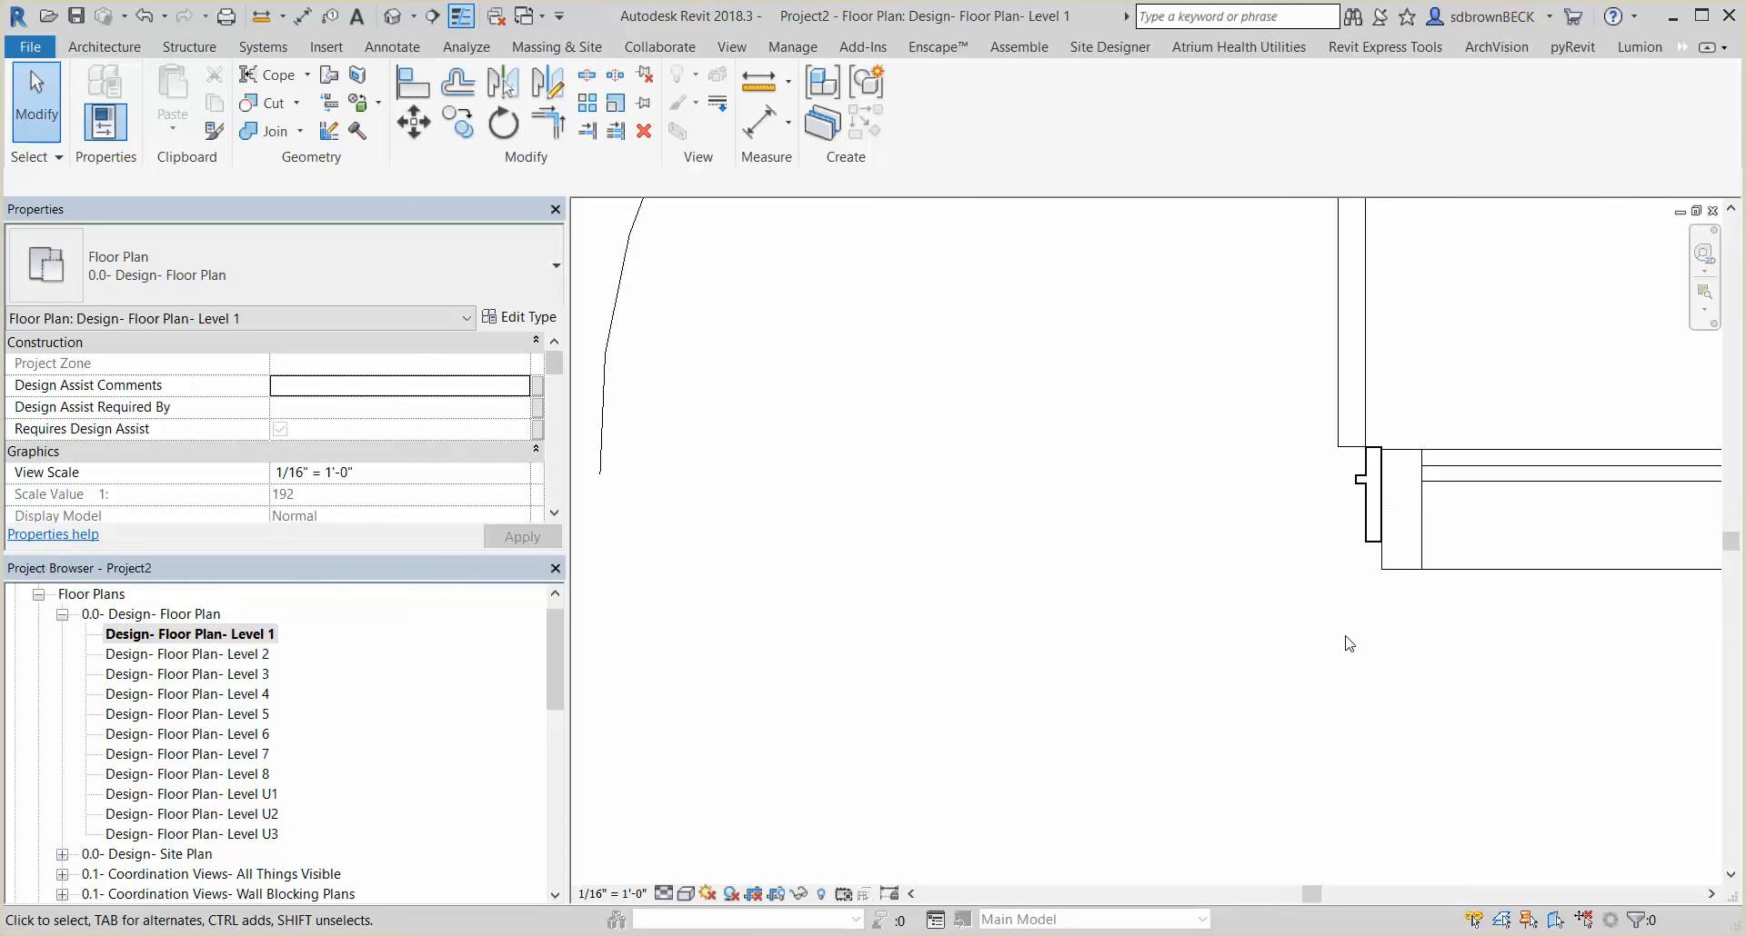
{"action": "left_click", "coordinate": [1405, 571]}
{"action": "scroll", "coordinate": [1366, 651], "scroll_direction": "down", "scroll_amount": 2}
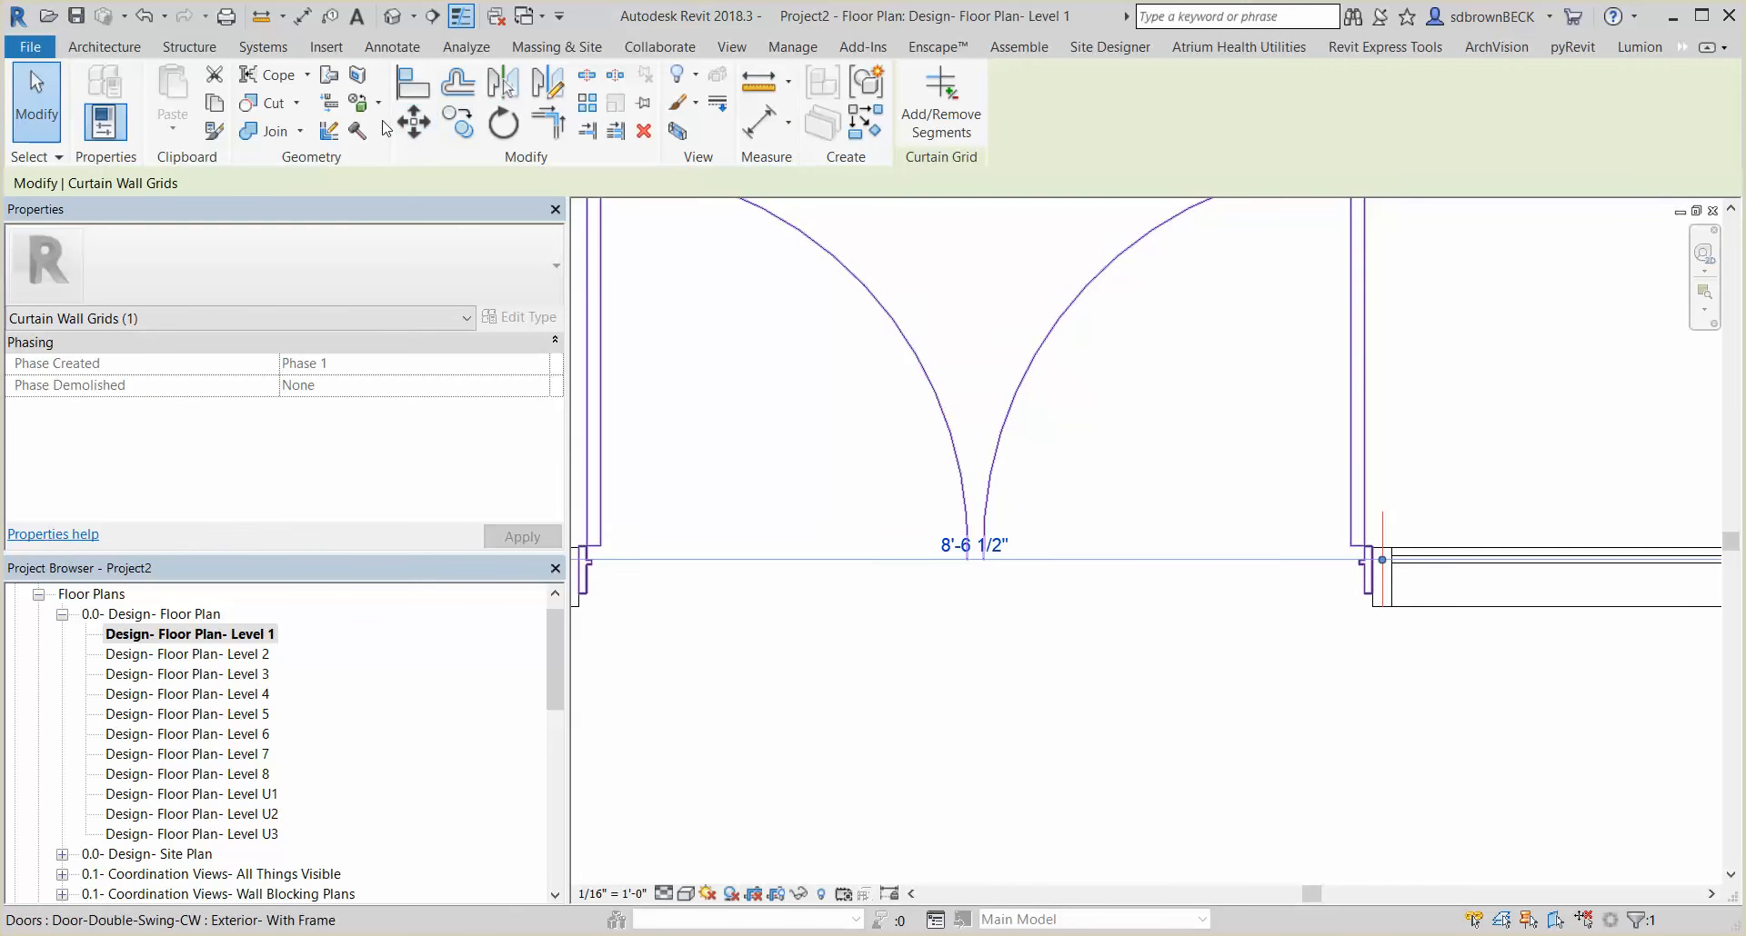
{"action": "left_click", "coordinate": [414, 122]}
{"action": "left_click", "coordinate": [983, 567]}
{"action": "left_click", "coordinate": [966, 568]}
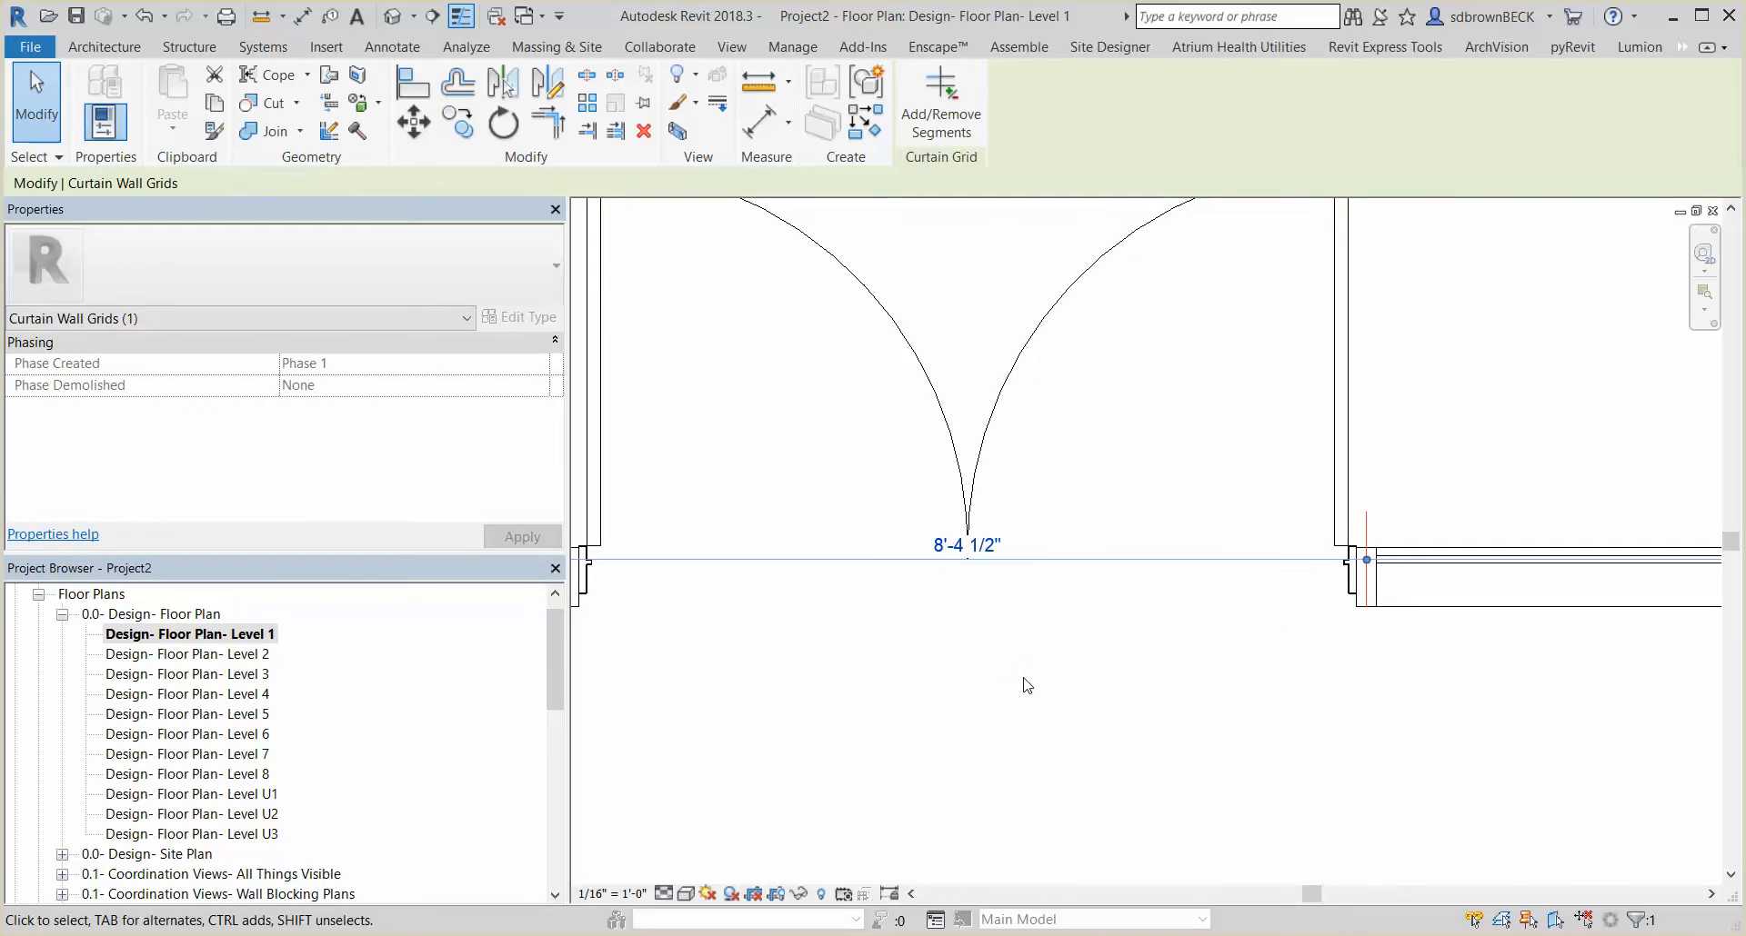
{"action": "scroll", "coordinate": [1024, 682], "scroll_direction": "down", "scroll_amount": 2}
{"action": "key", "text": "Escape"}
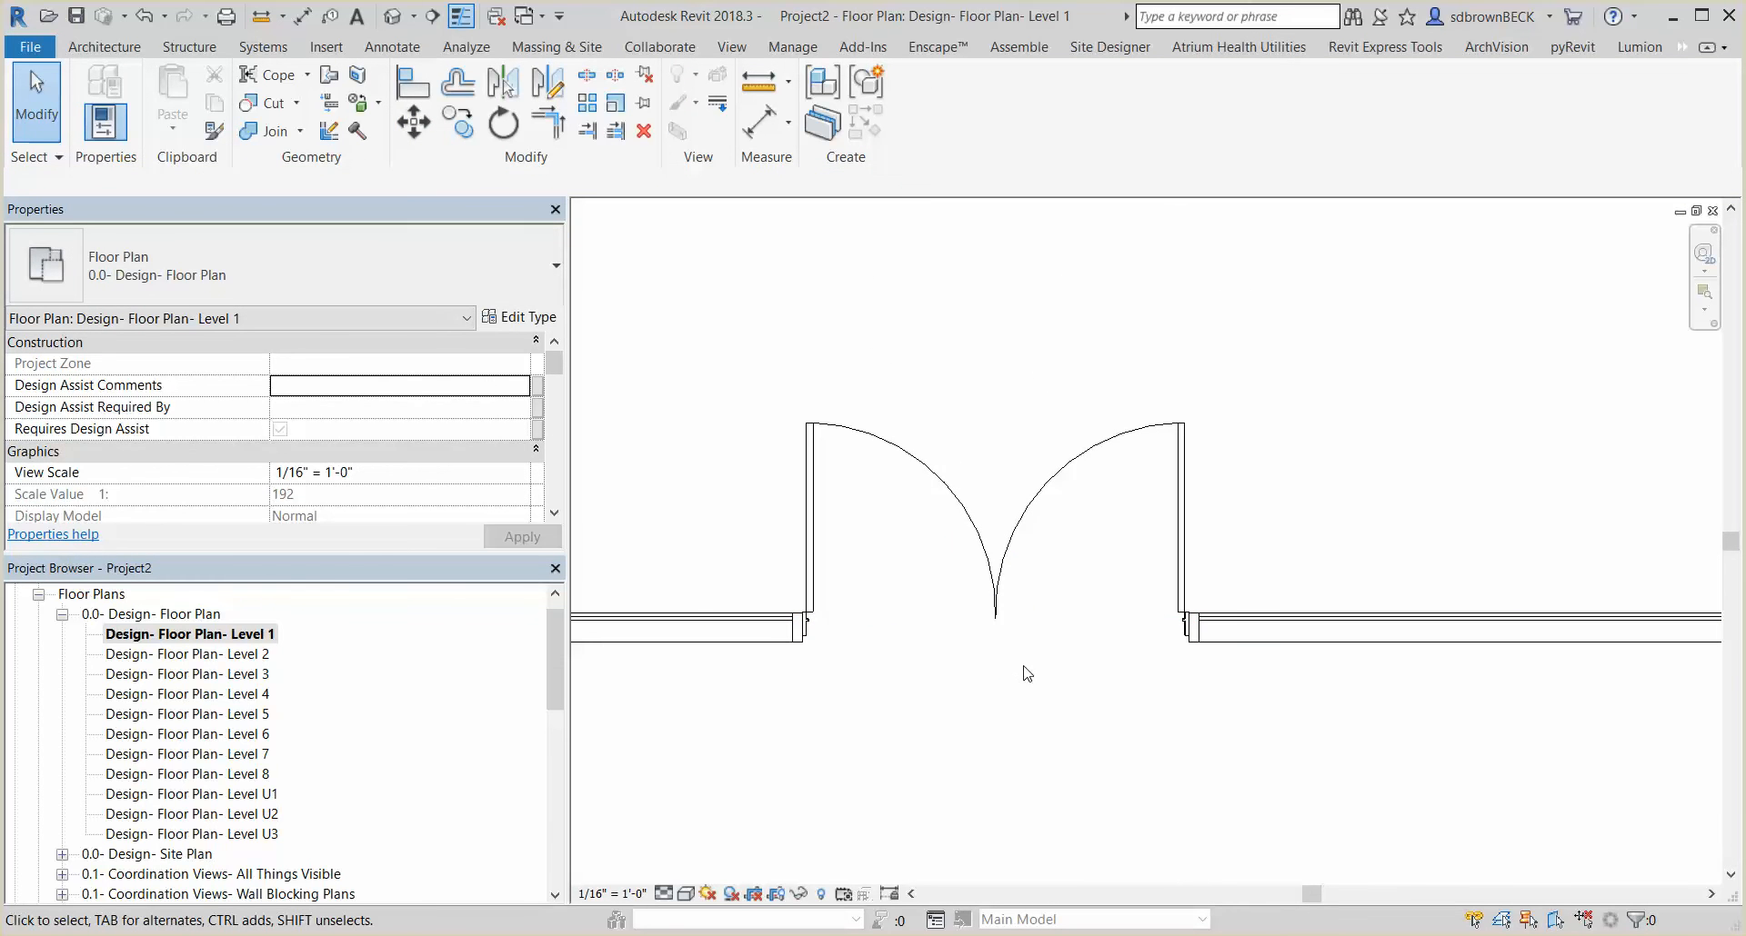
Set the new door's Push Side Throat CL Offset to 0"
{"action": "left_click", "coordinate": [999, 602]}
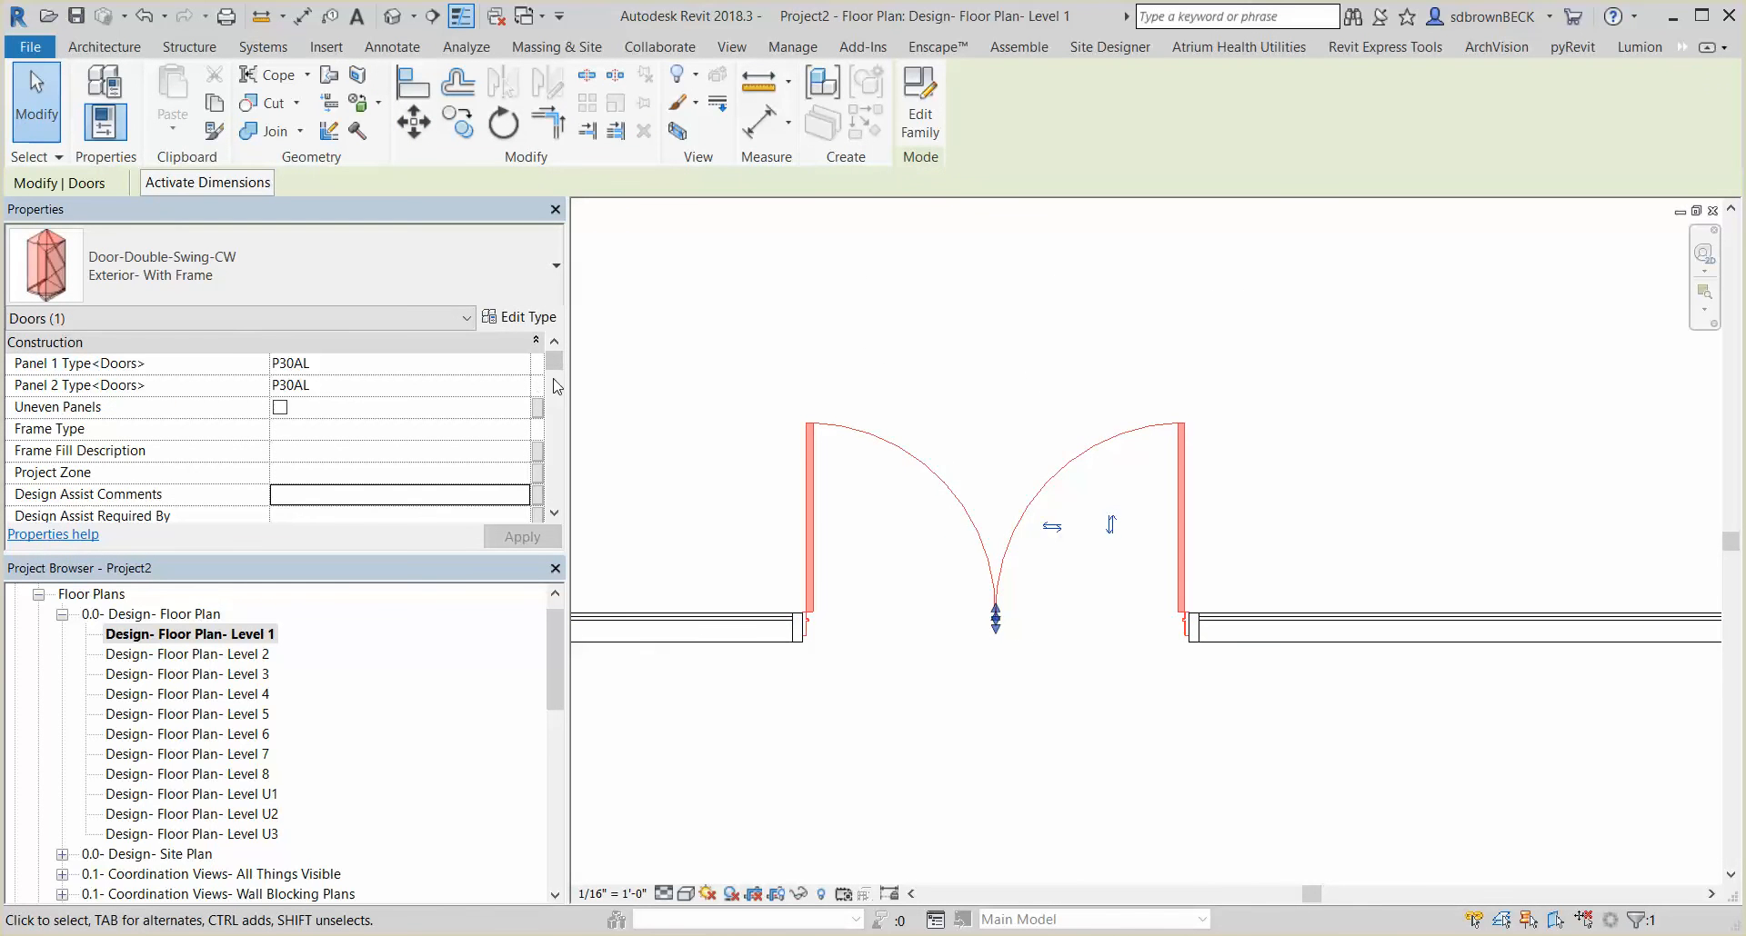
{"action": "left_click_drag", "start_coordinate": [553, 362], "coordinate": [552, 429]}
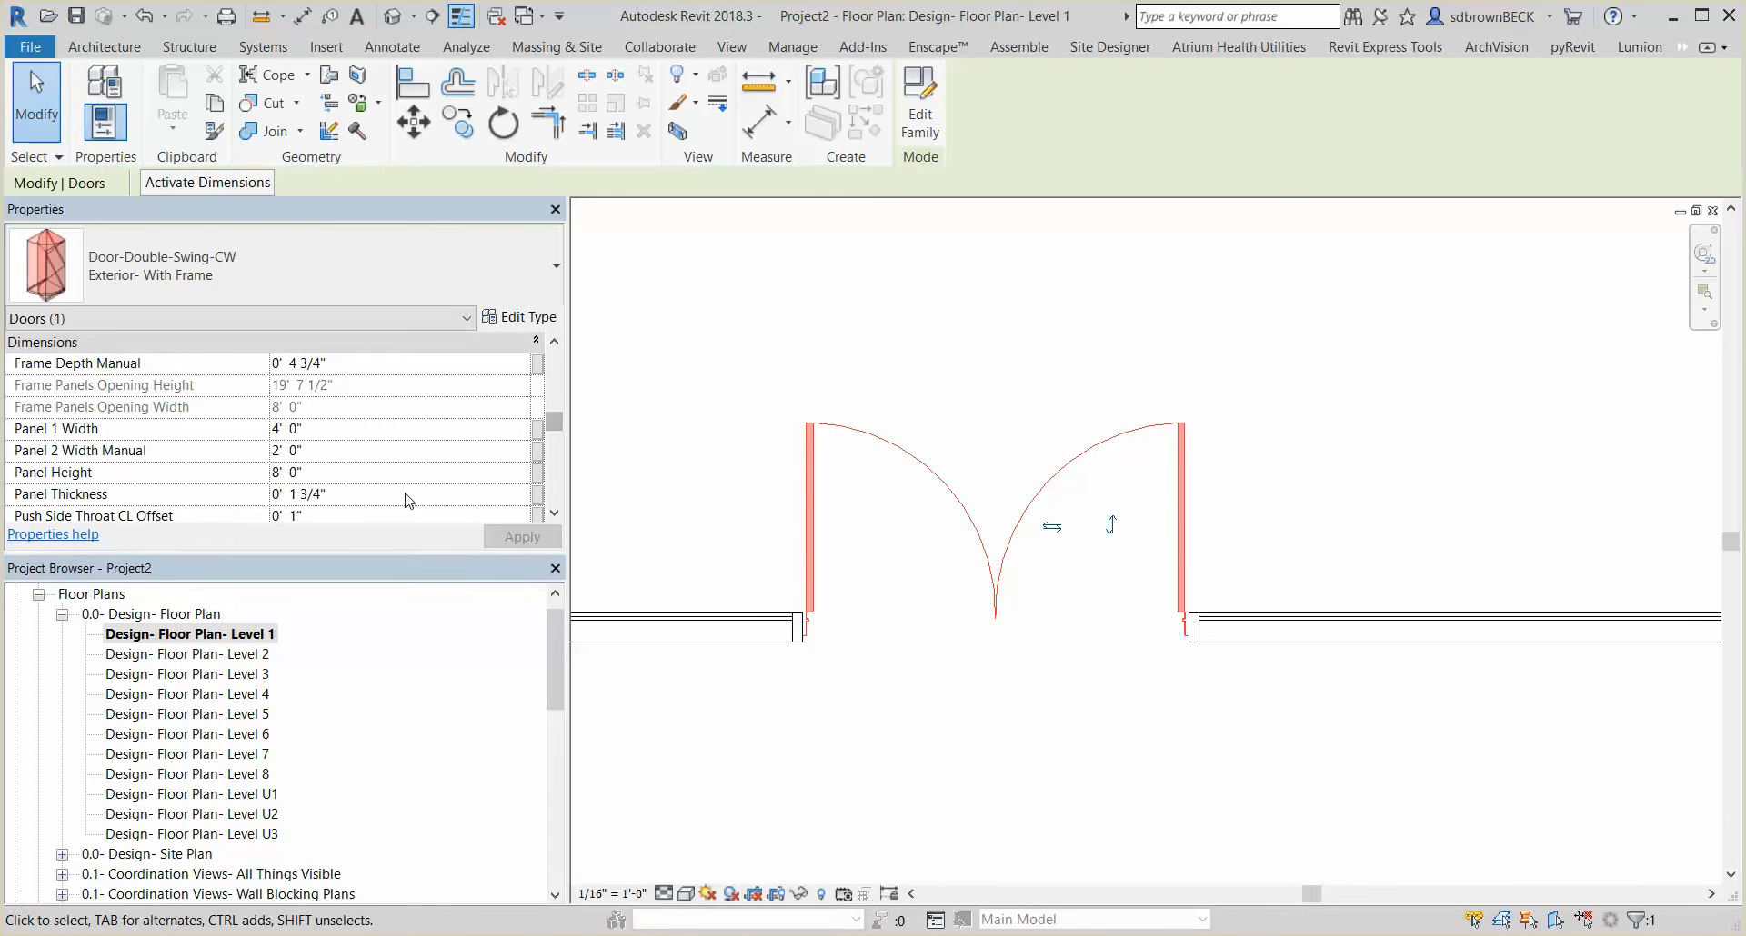
{"action": "left_click", "coordinate": [361, 520]}
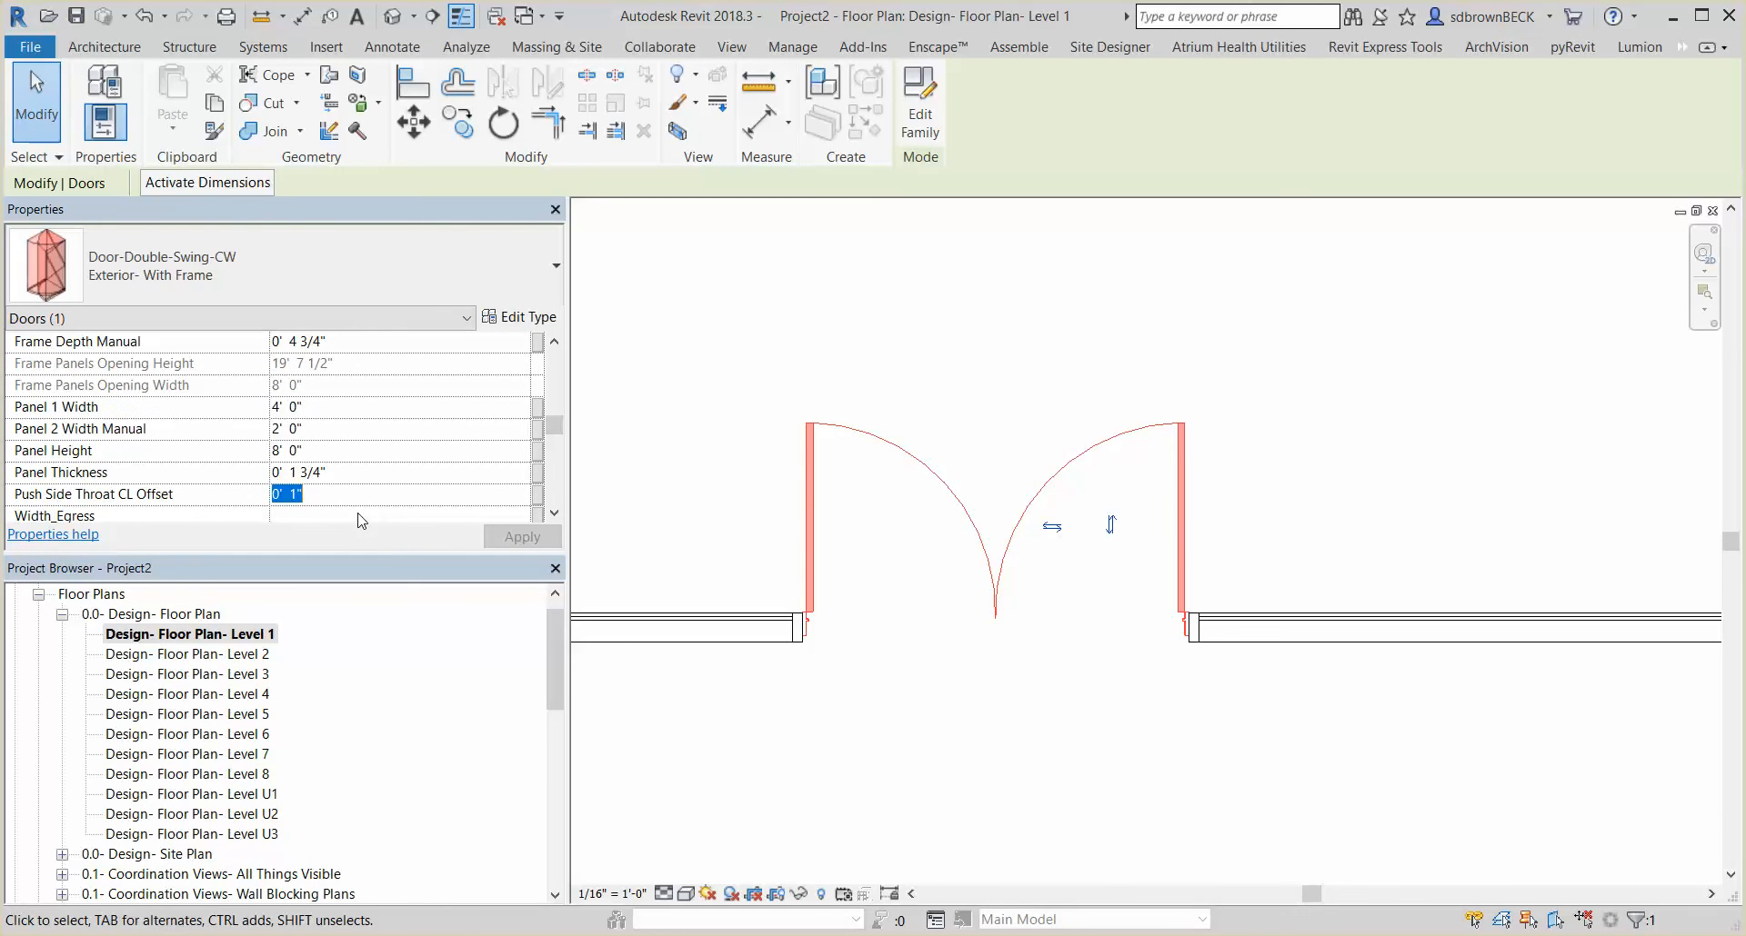
{"action": "type", "text": "0"}
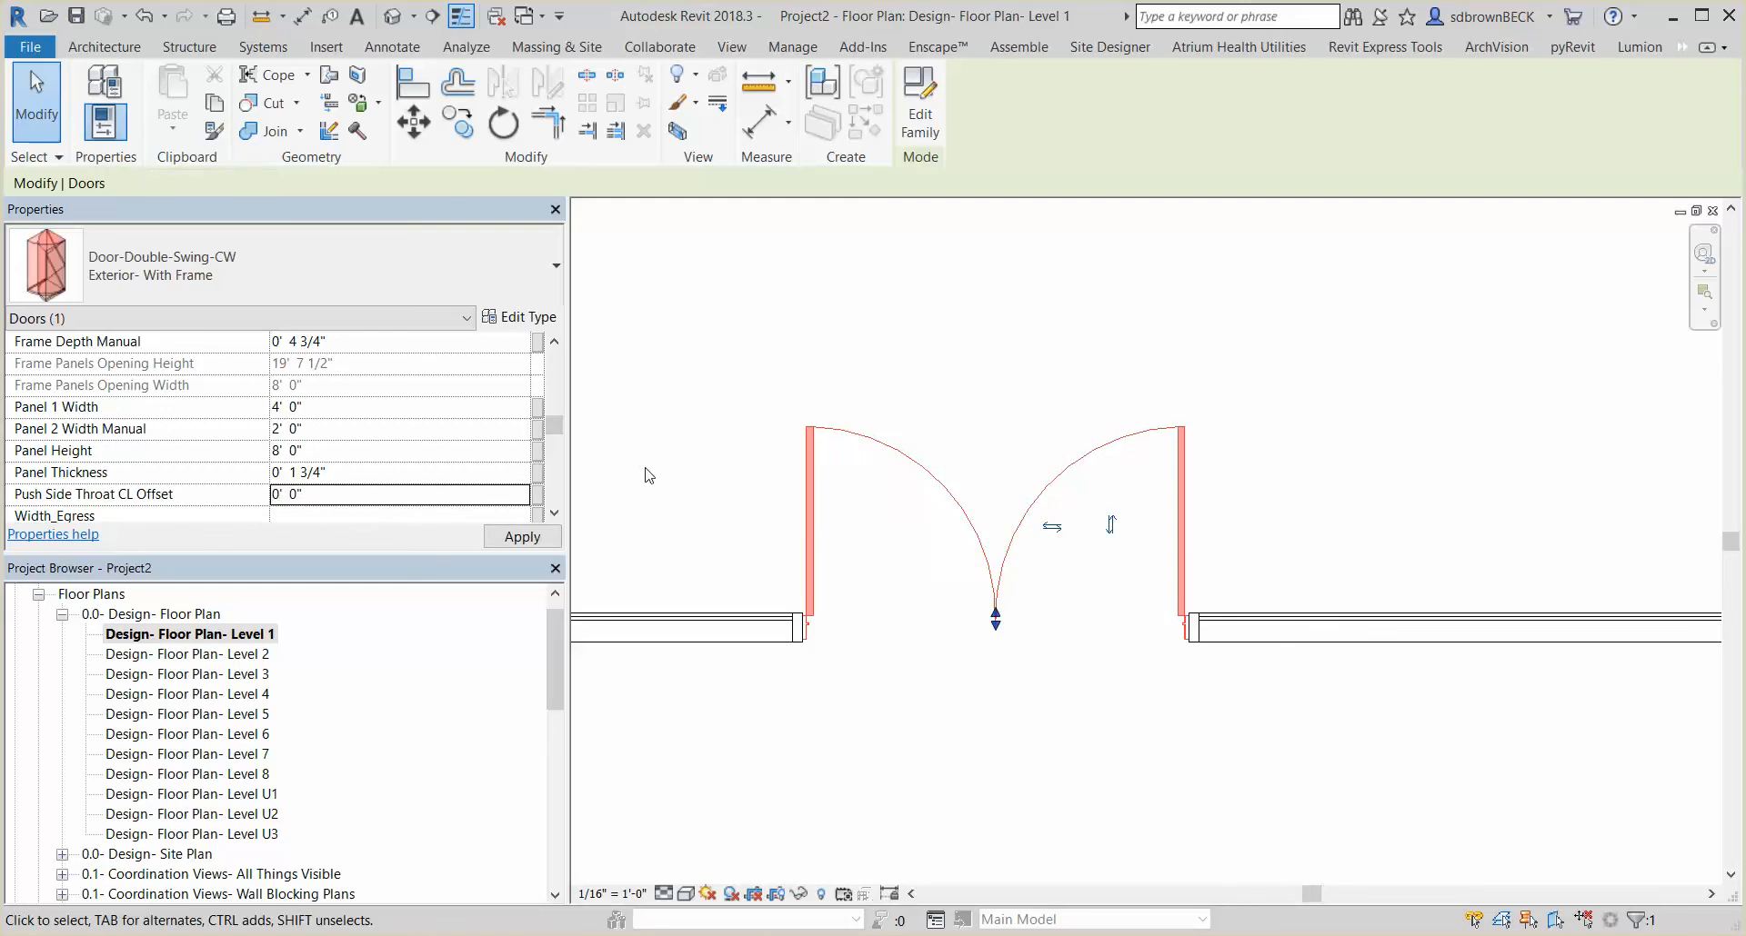
Set the double door's Push Side Throat CL Offset to 1/2"
{"action": "left_click", "coordinate": [666, 471]}
{"action": "scroll", "coordinate": [800, 625], "scroll_direction": "up", "scroll_amount": 5}
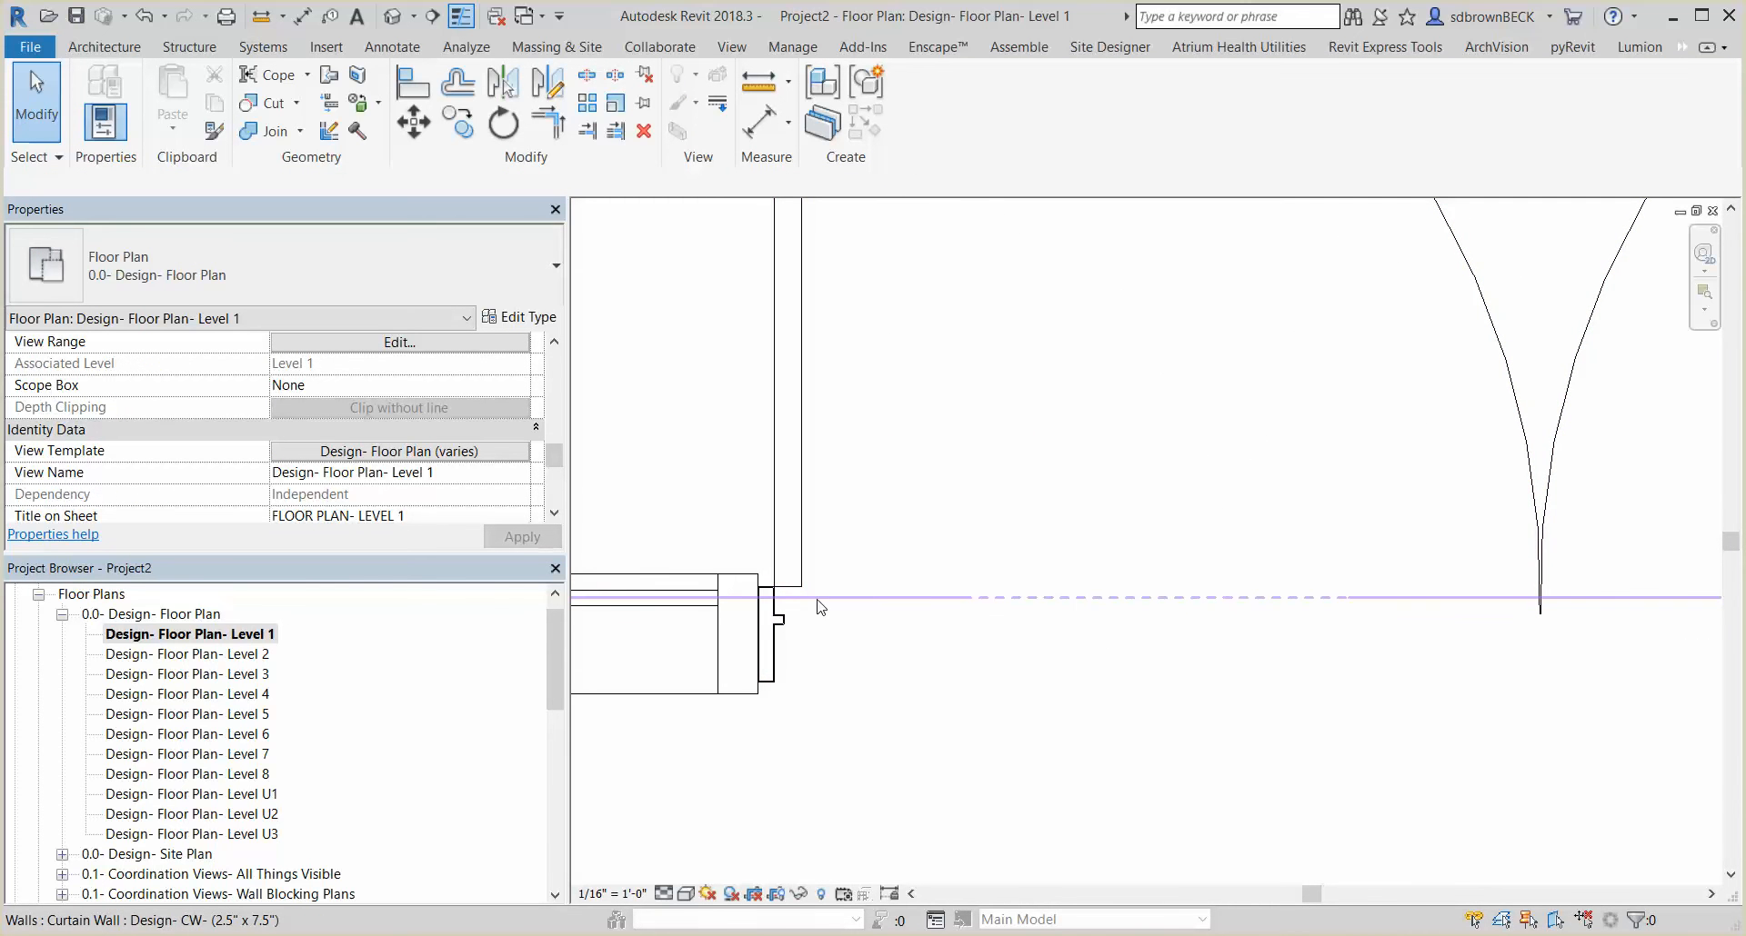
{"action": "left_click", "coordinate": [781, 619]}
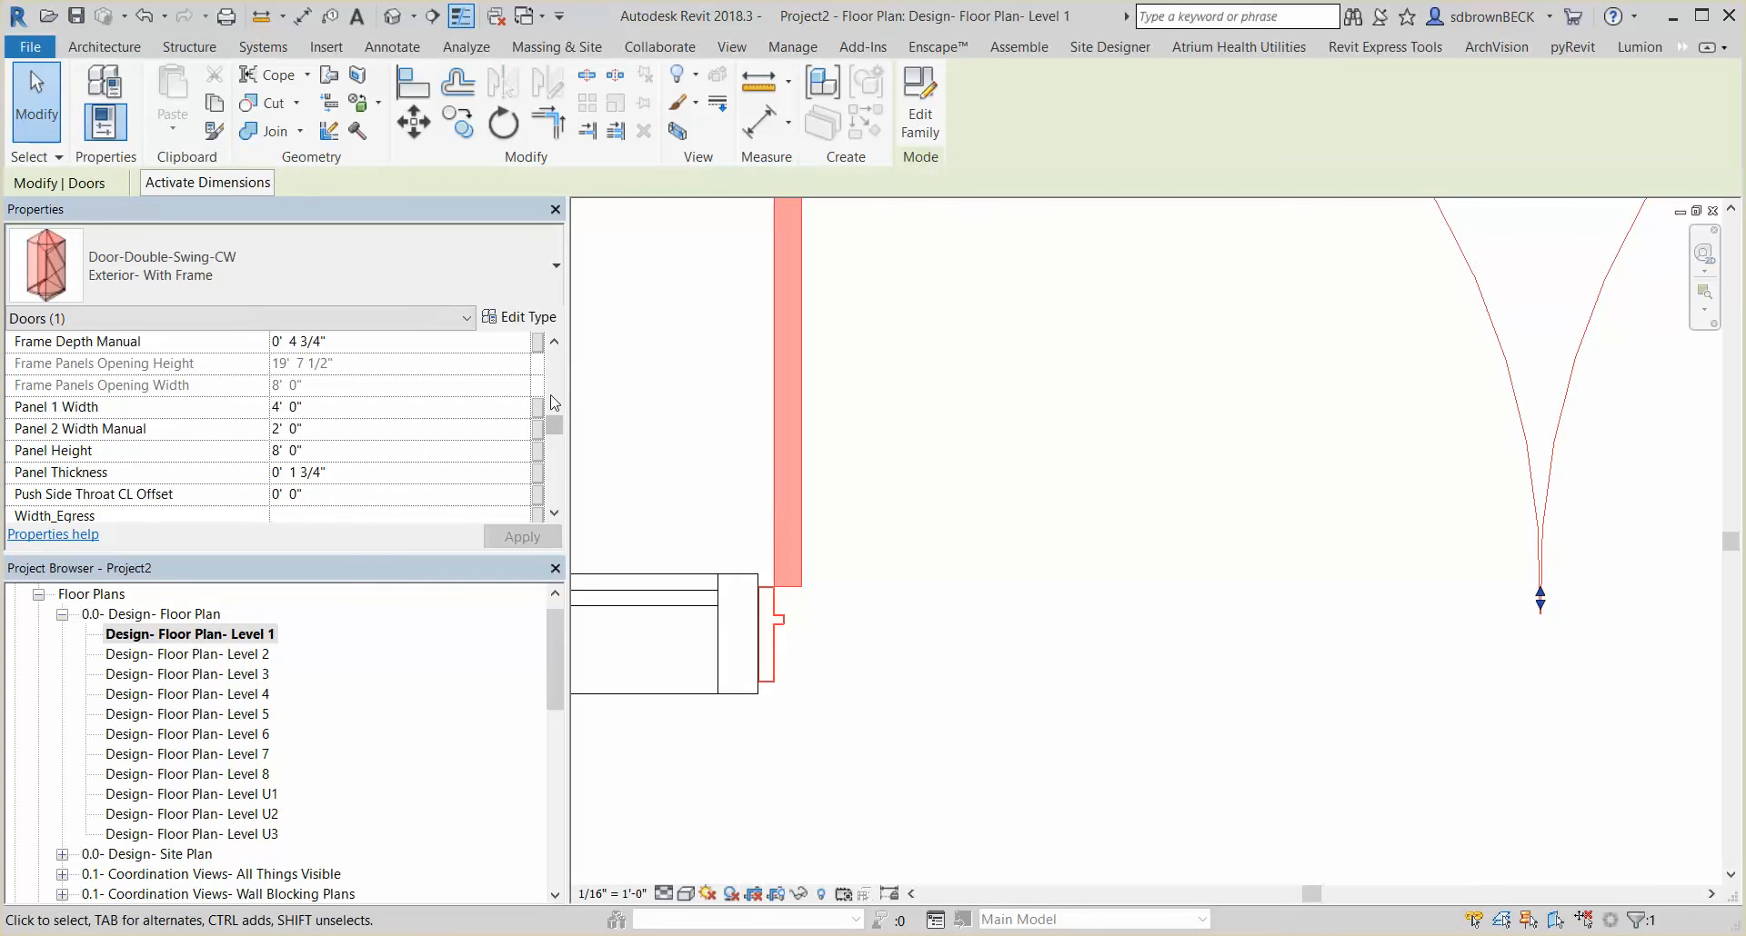
{"action": "left_click", "coordinate": [374, 500]}
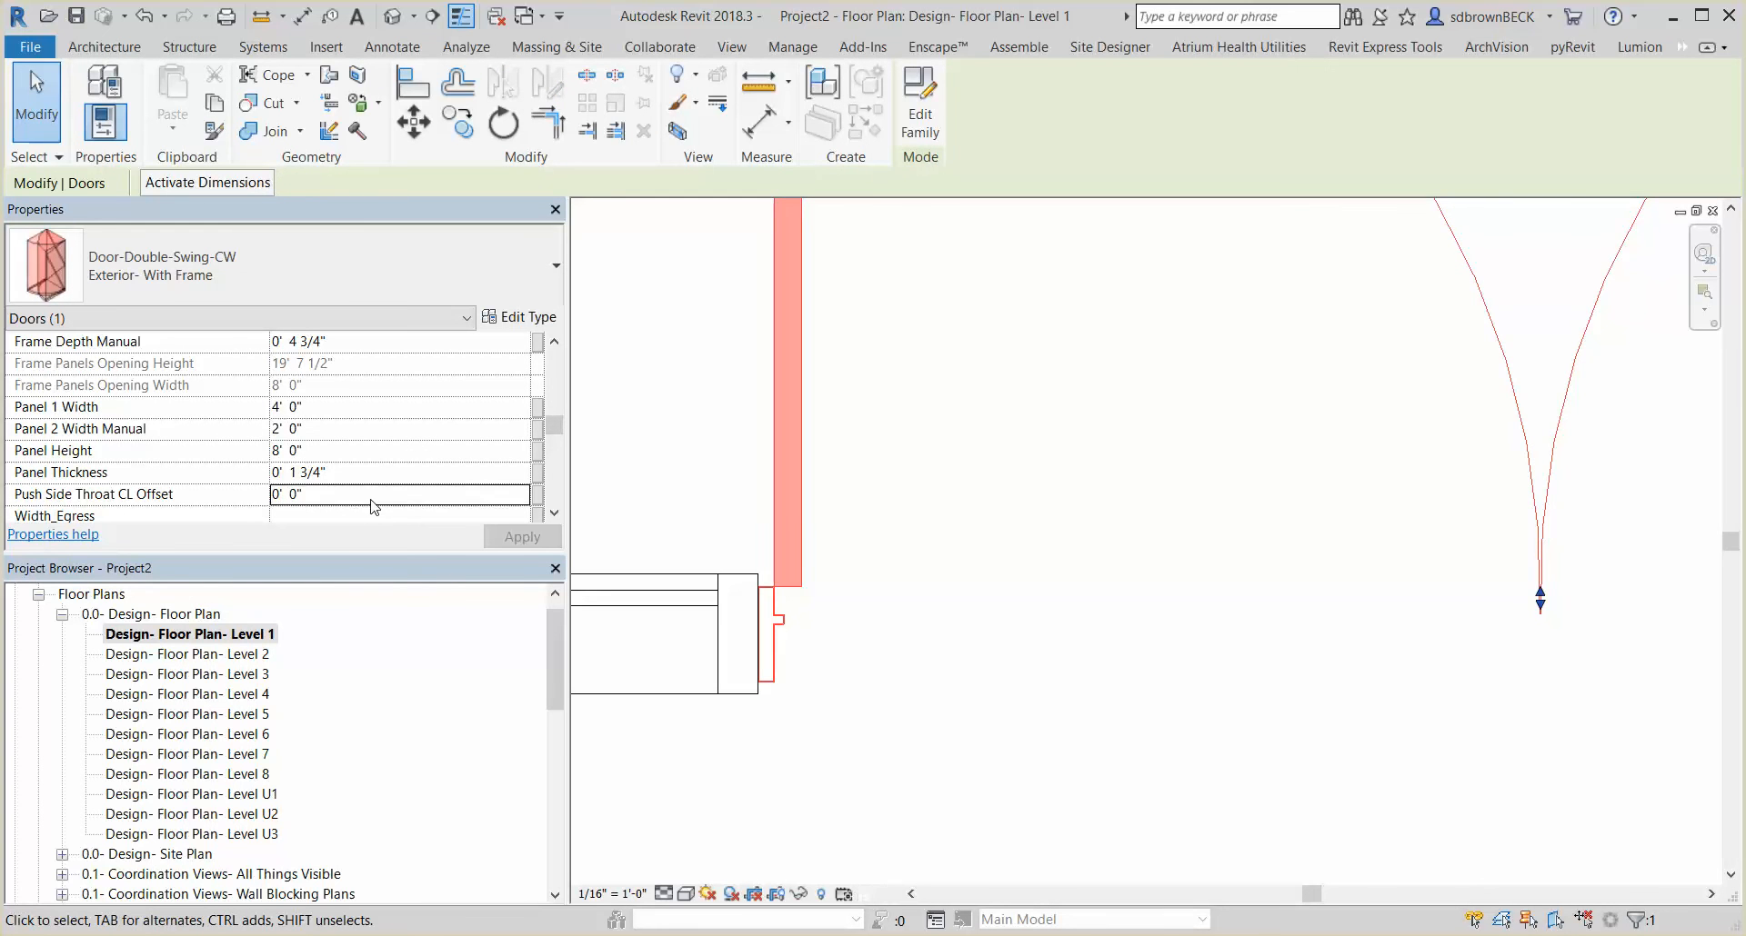
{"action": "type", "text": "1/2"}
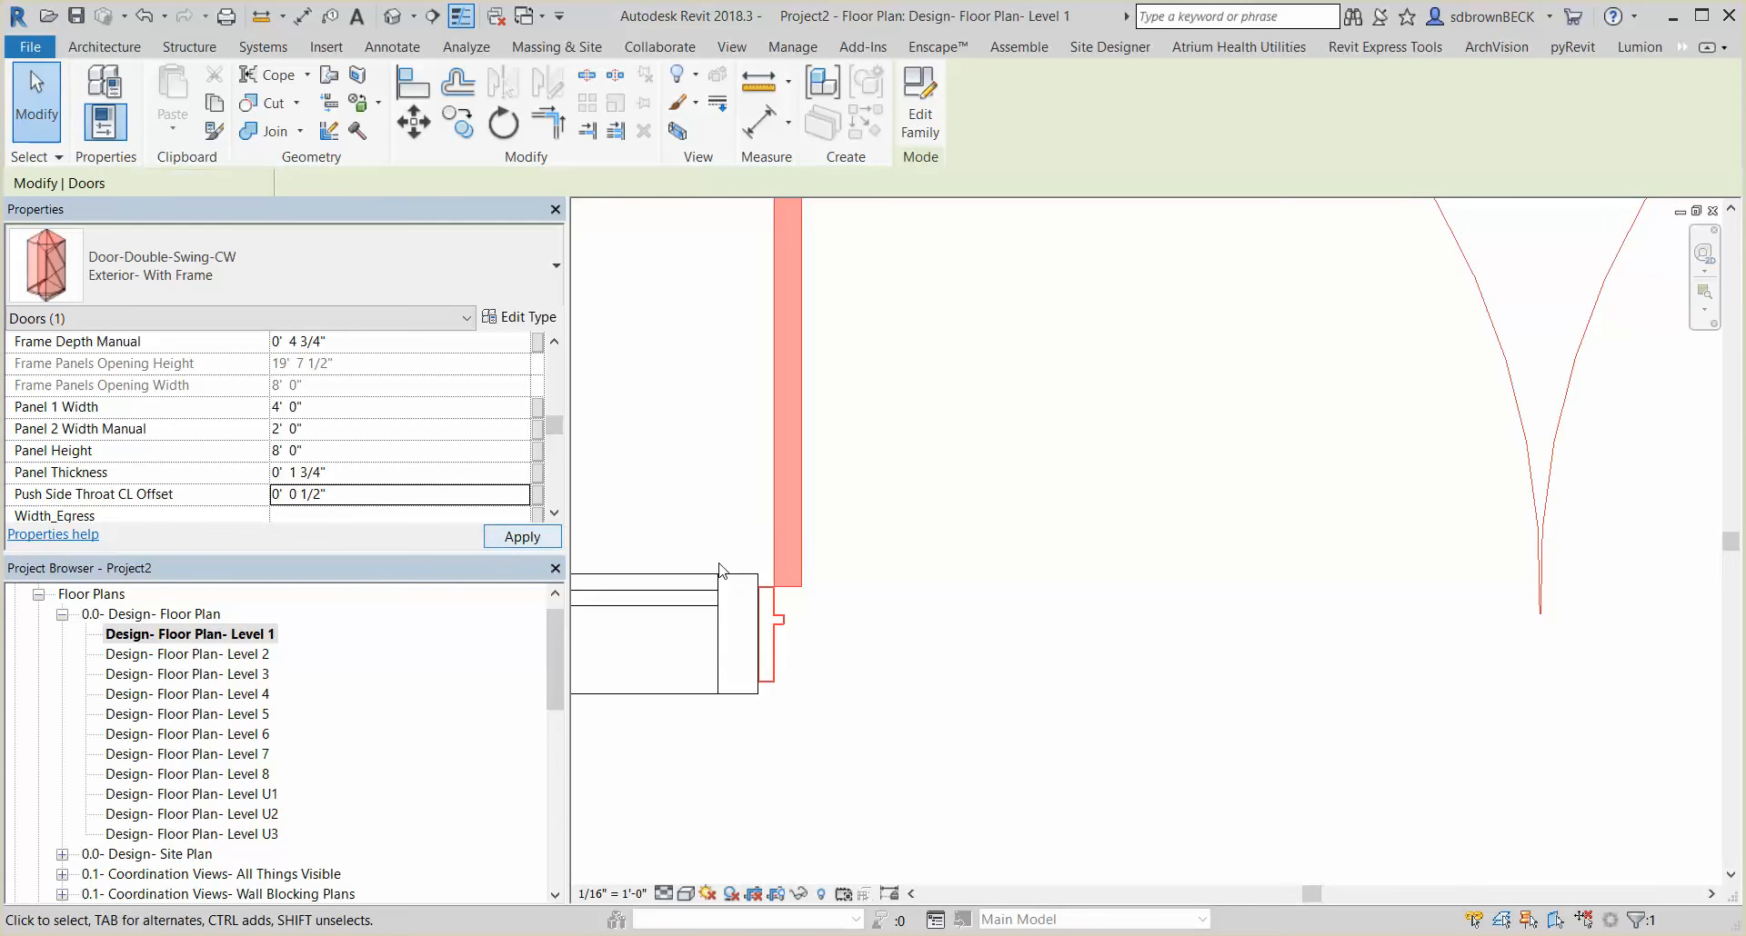
{"action": "scroll", "coordinate": [782, 600], "scroll_direction": "down", "scroll_amount": 5}
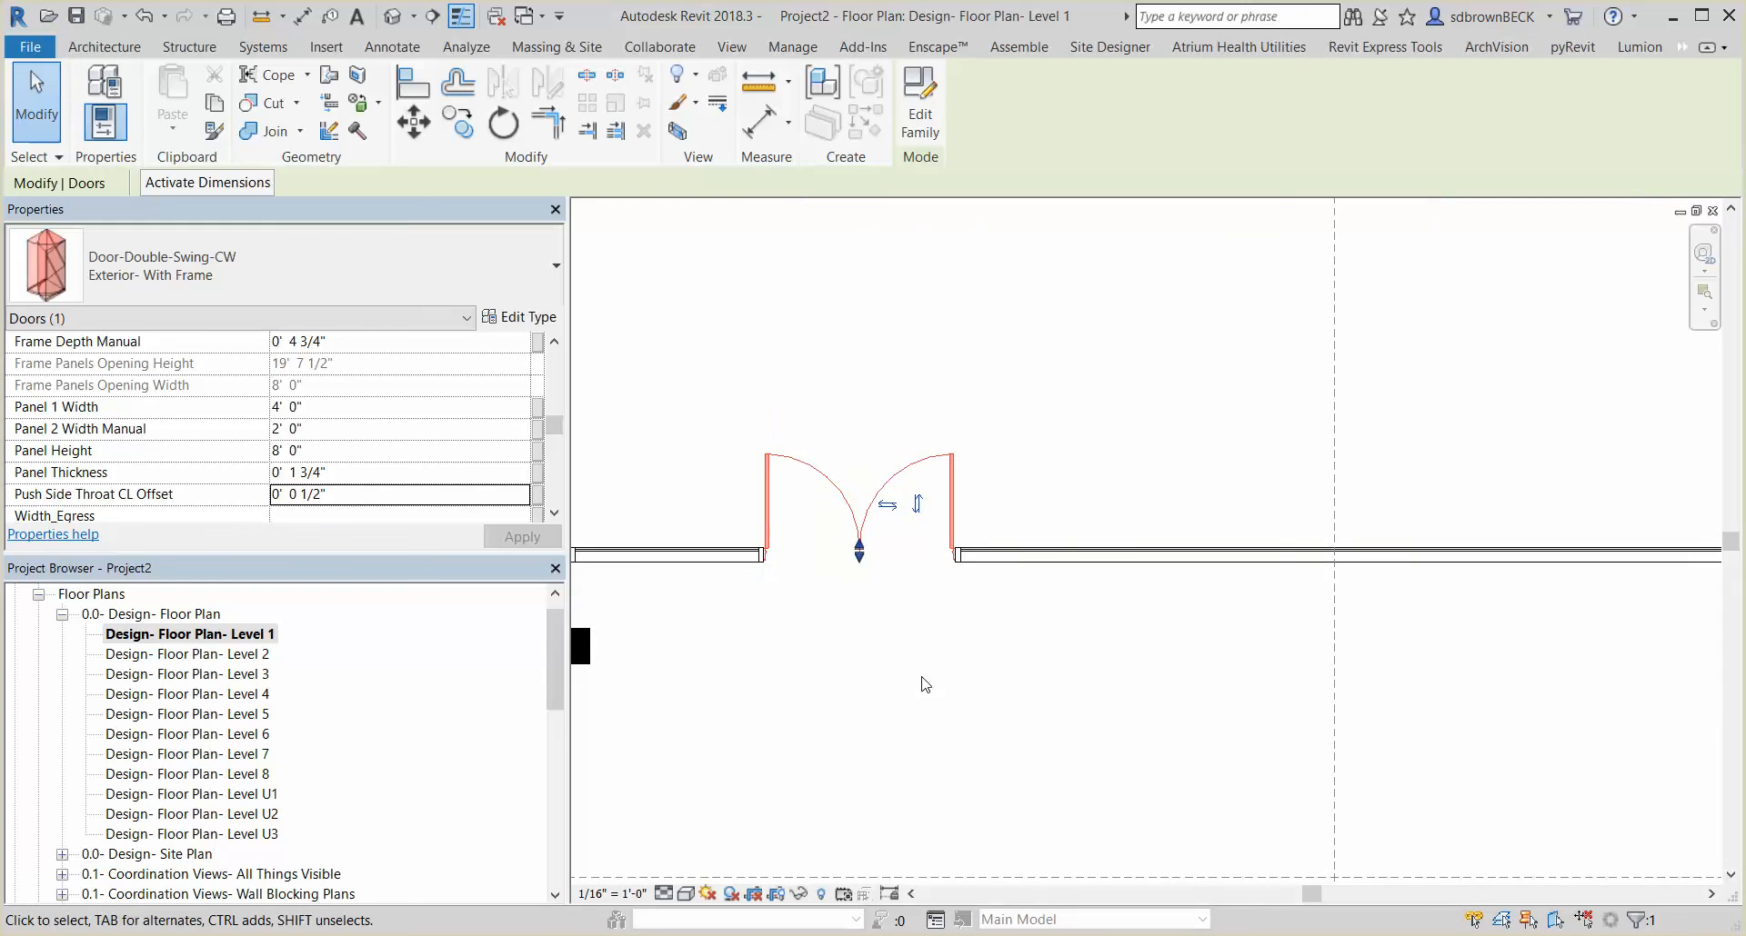
{"action": "left_click", "coordinate": [925, 684]}
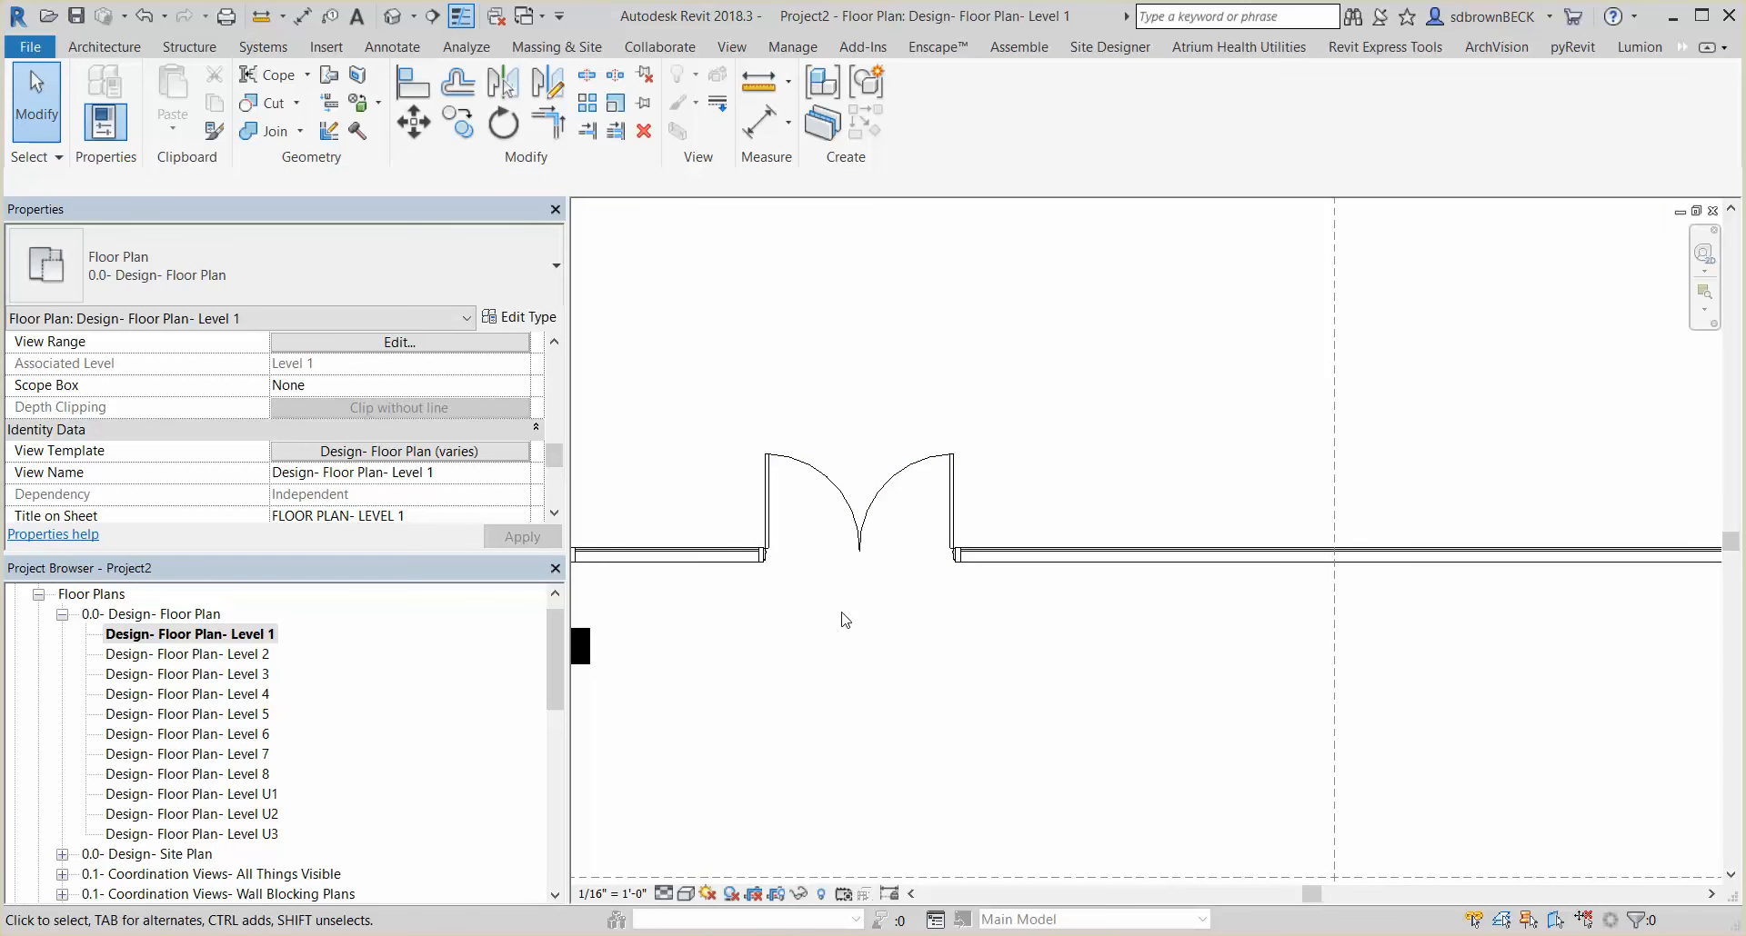
Change the double door to the Door-Single-Swing-CW type Exterior- With Frame, searching the types for "door single"
{"action": "scroll", "coordinate": [841, 596], "scroll_direction": "up", "scroll_amount": 1}
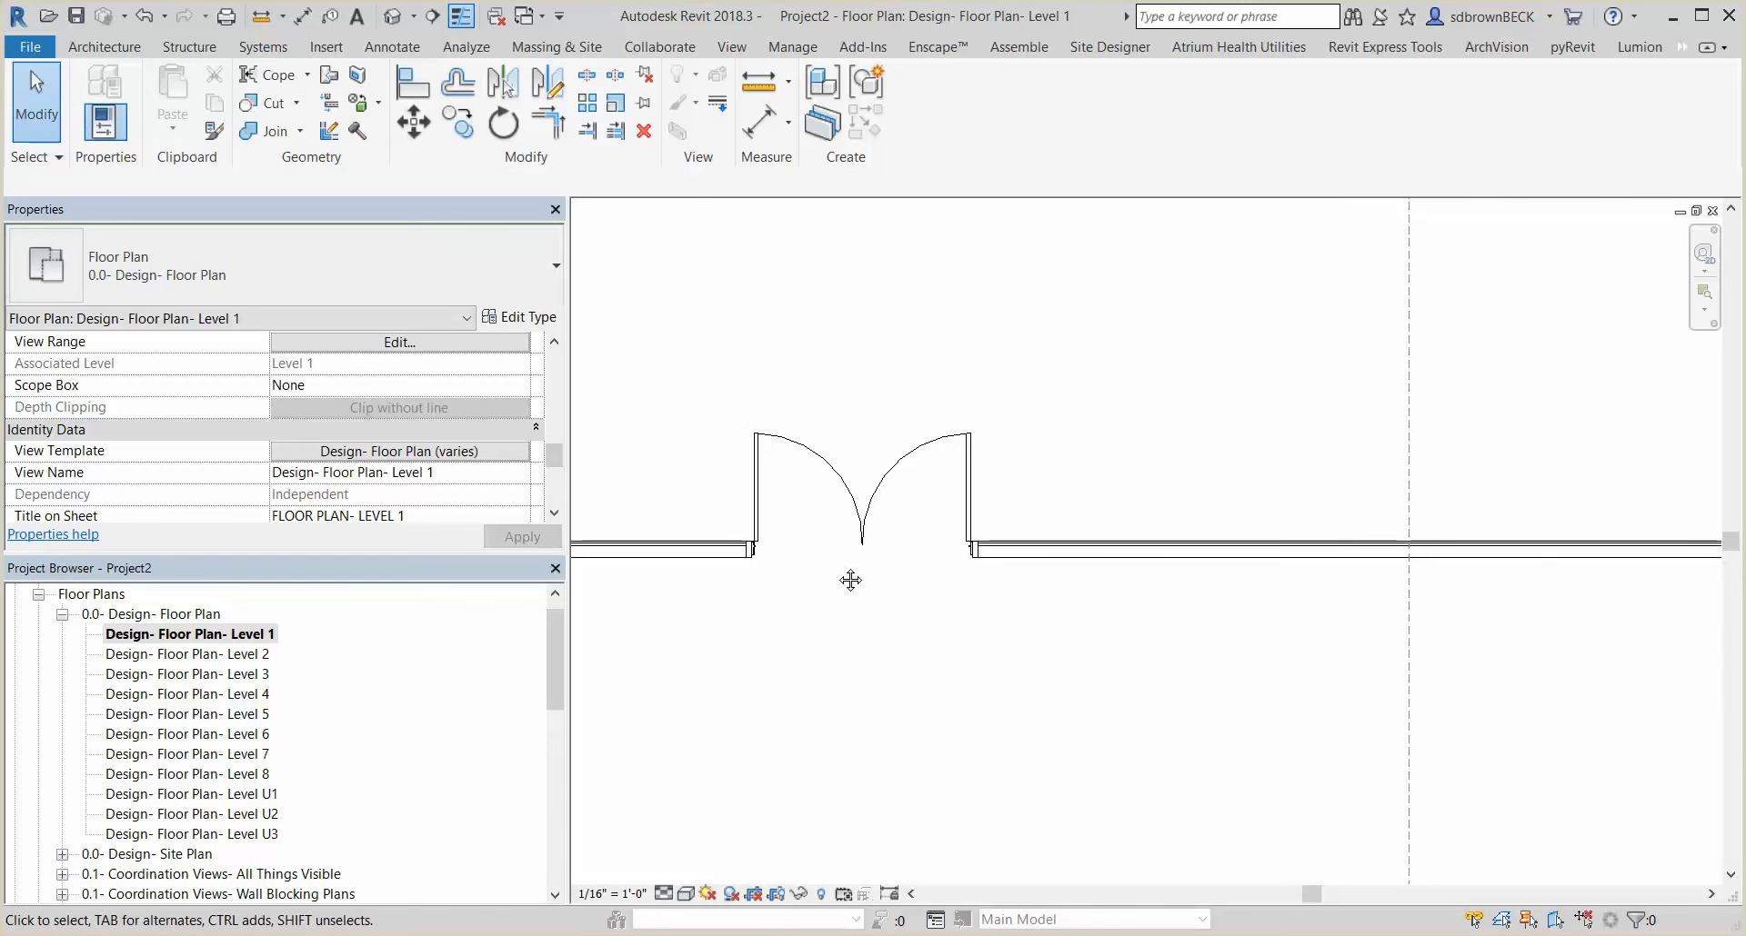
{"action": "middle_click_drag", "start_coordinate": [850, 581], "coordinate": [909, 726]}
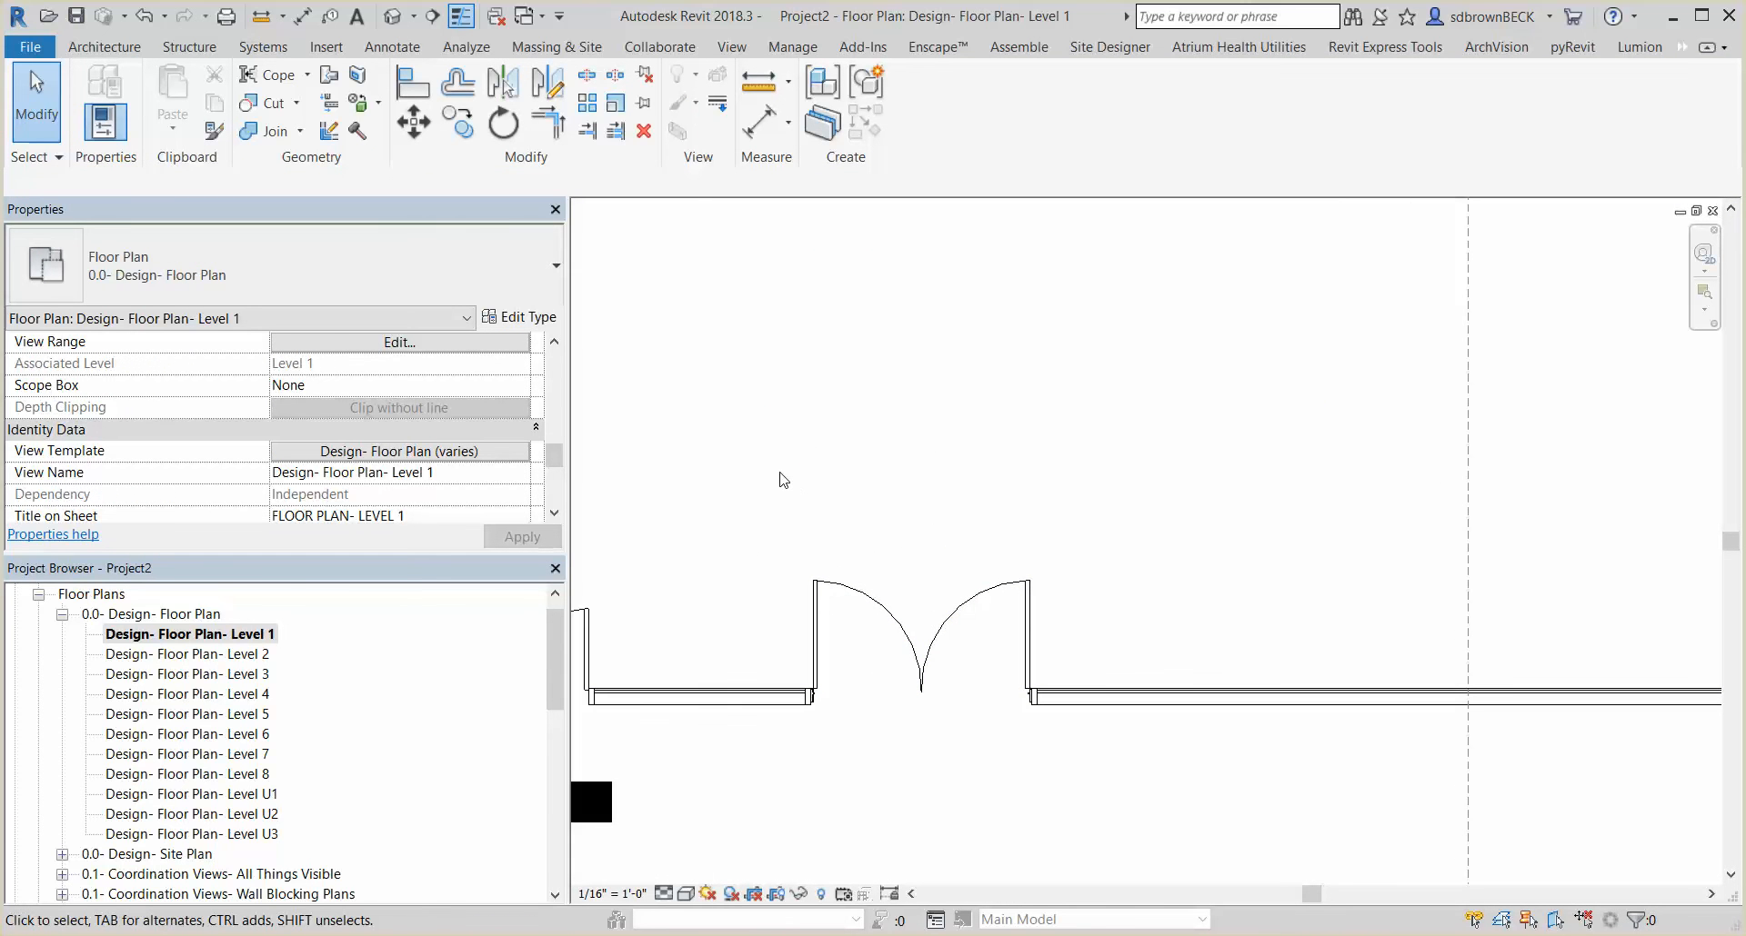
{"action": "left_click", "coordinate": [842, 584]}
{"action": "left_click", "coordinate": [352, 262]}
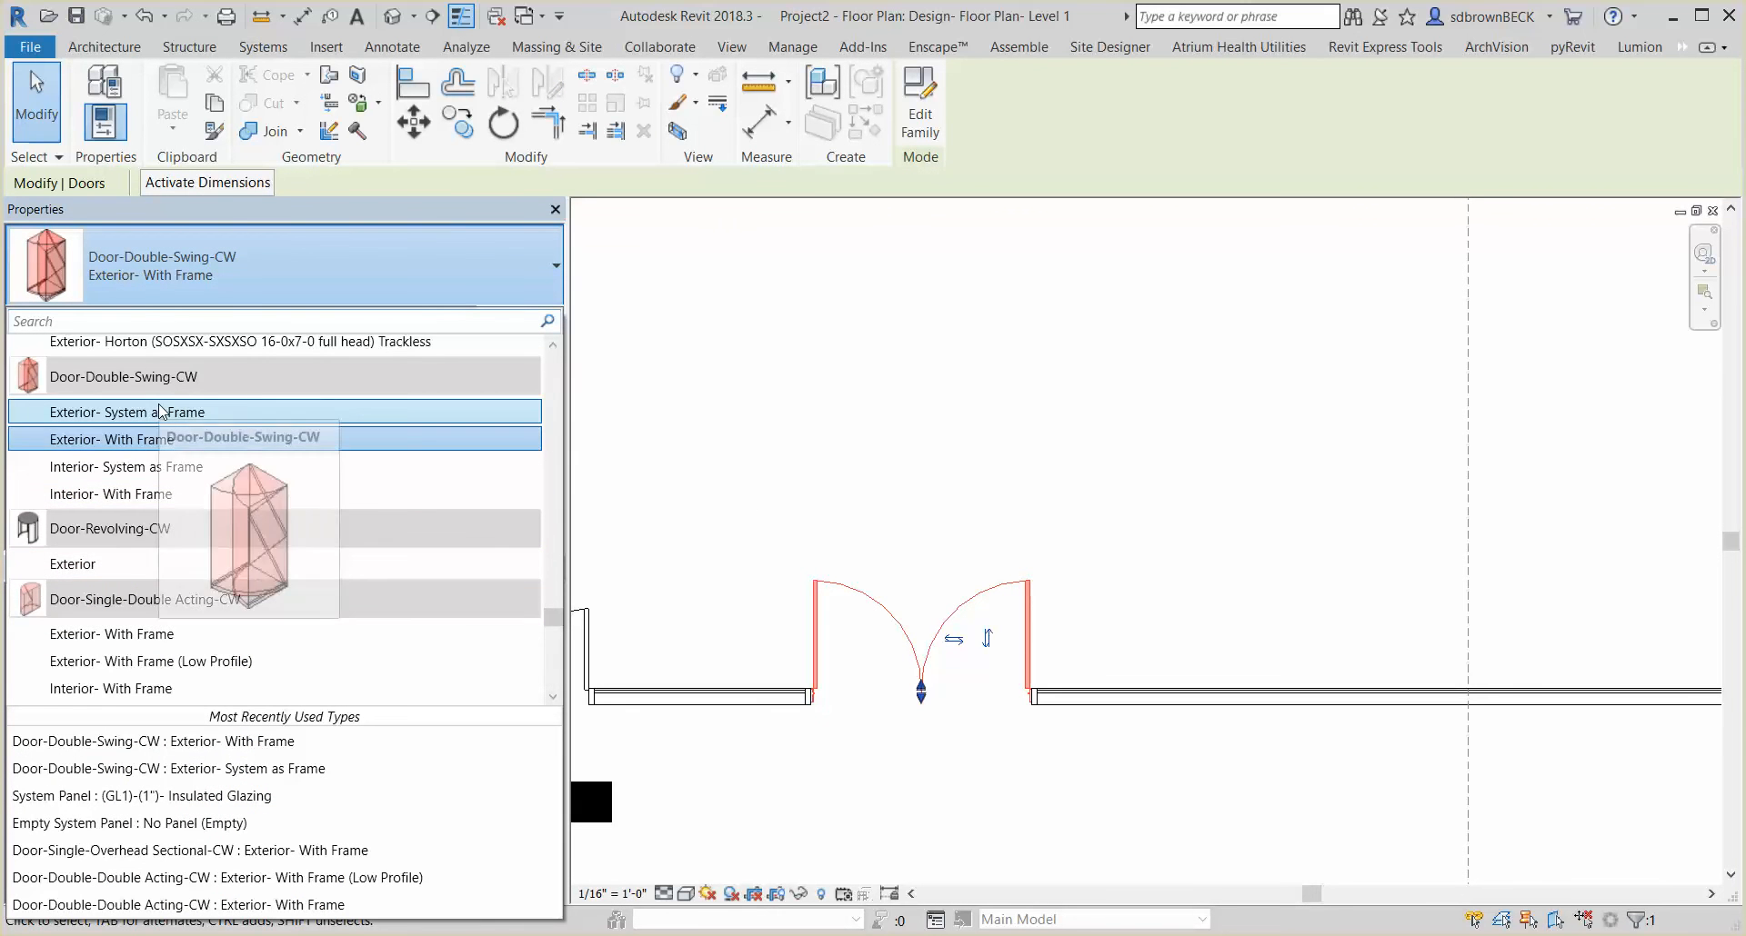
{"action": "type", "text": "door single"}
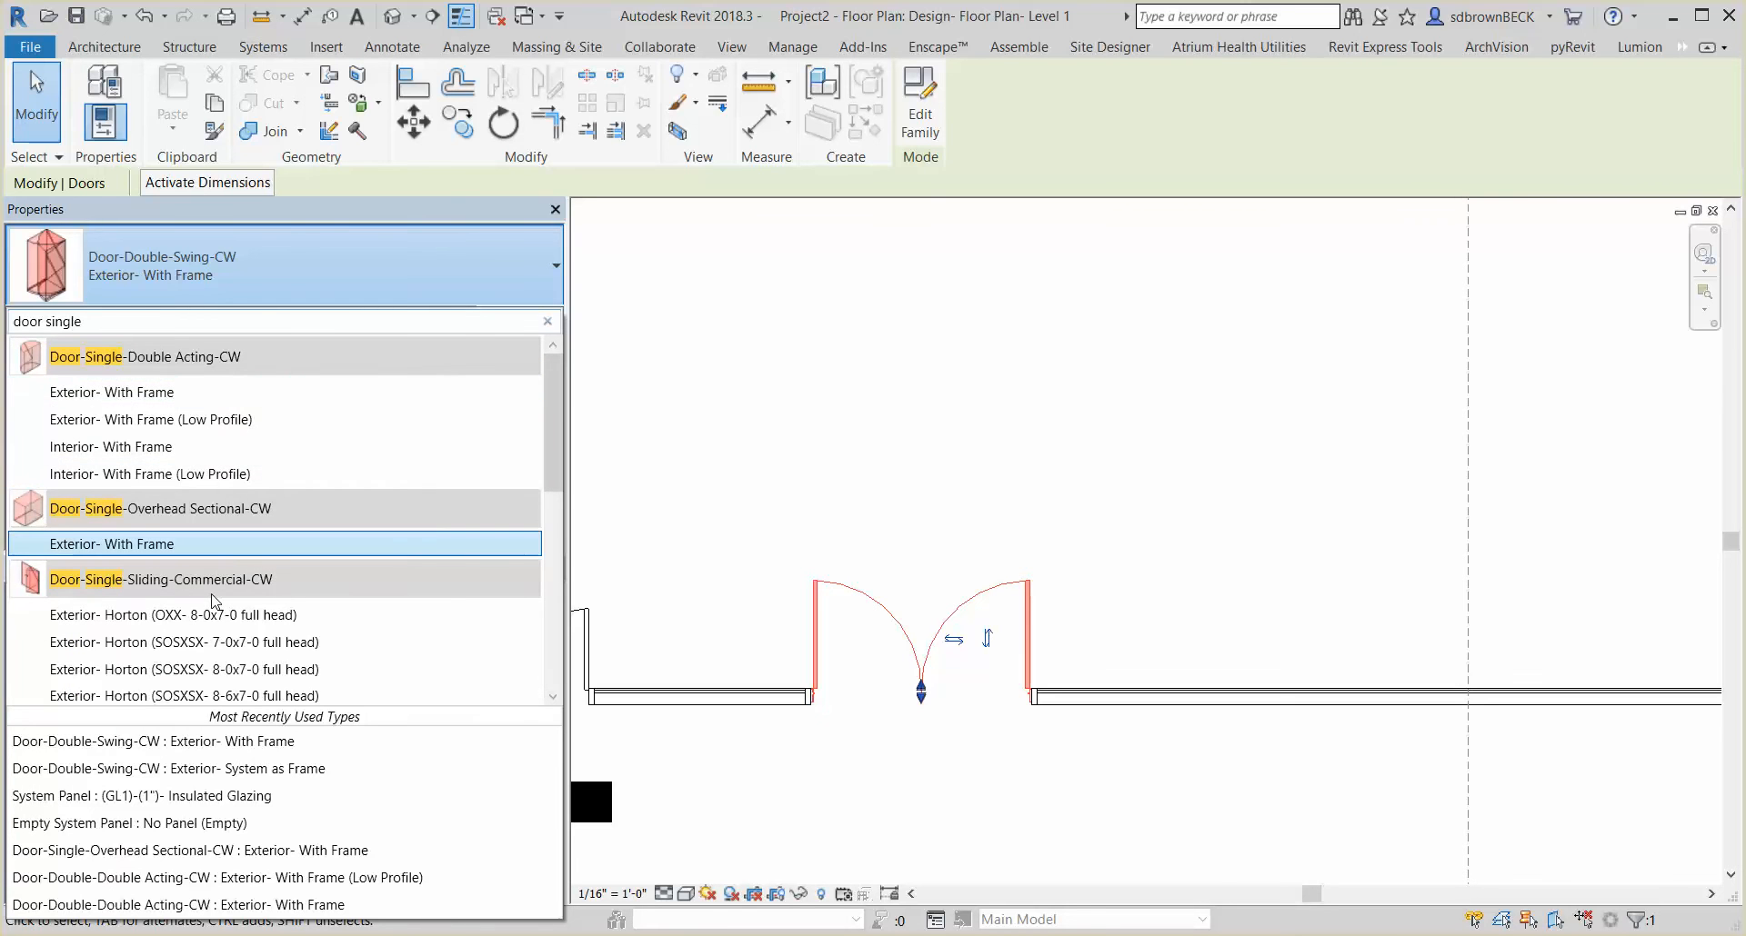
{"action": "scroll", "coordinate": [208, 582], "scroll_direction": "down", "scroll_amount": 5}
{"action": "scroll", "coordinate": [212, 602], "scroll_direction": "down", "scroll_amount": 2}
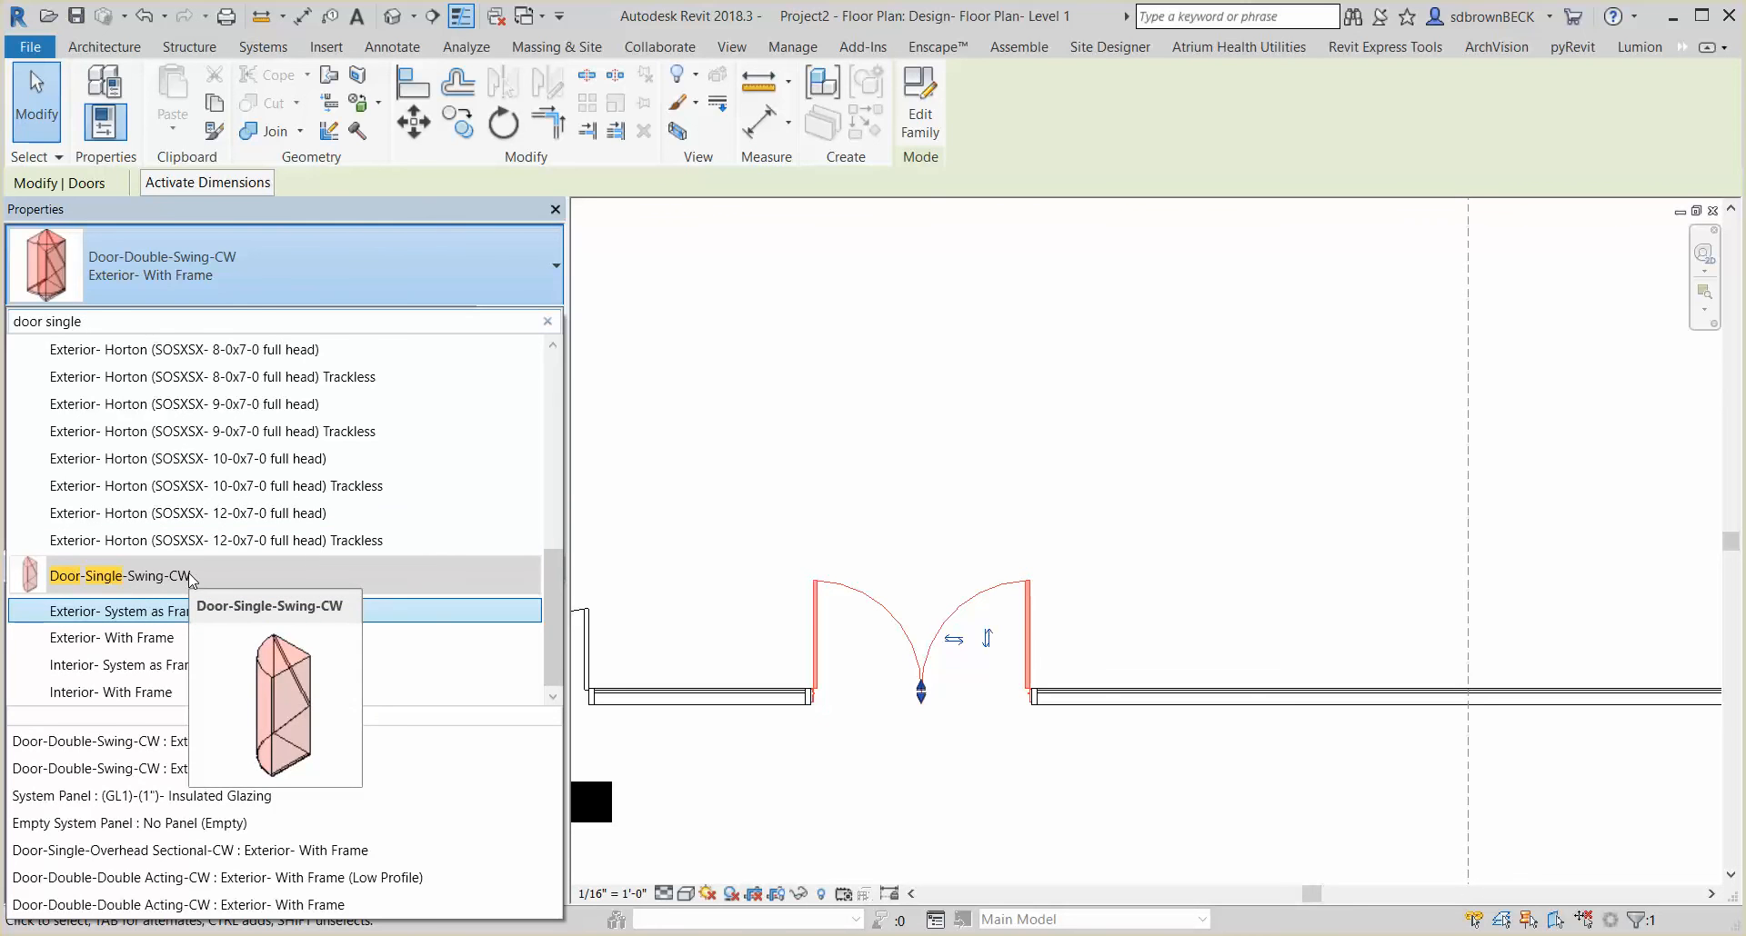
{"action": "left_click", "coordinate": [191, 637]}
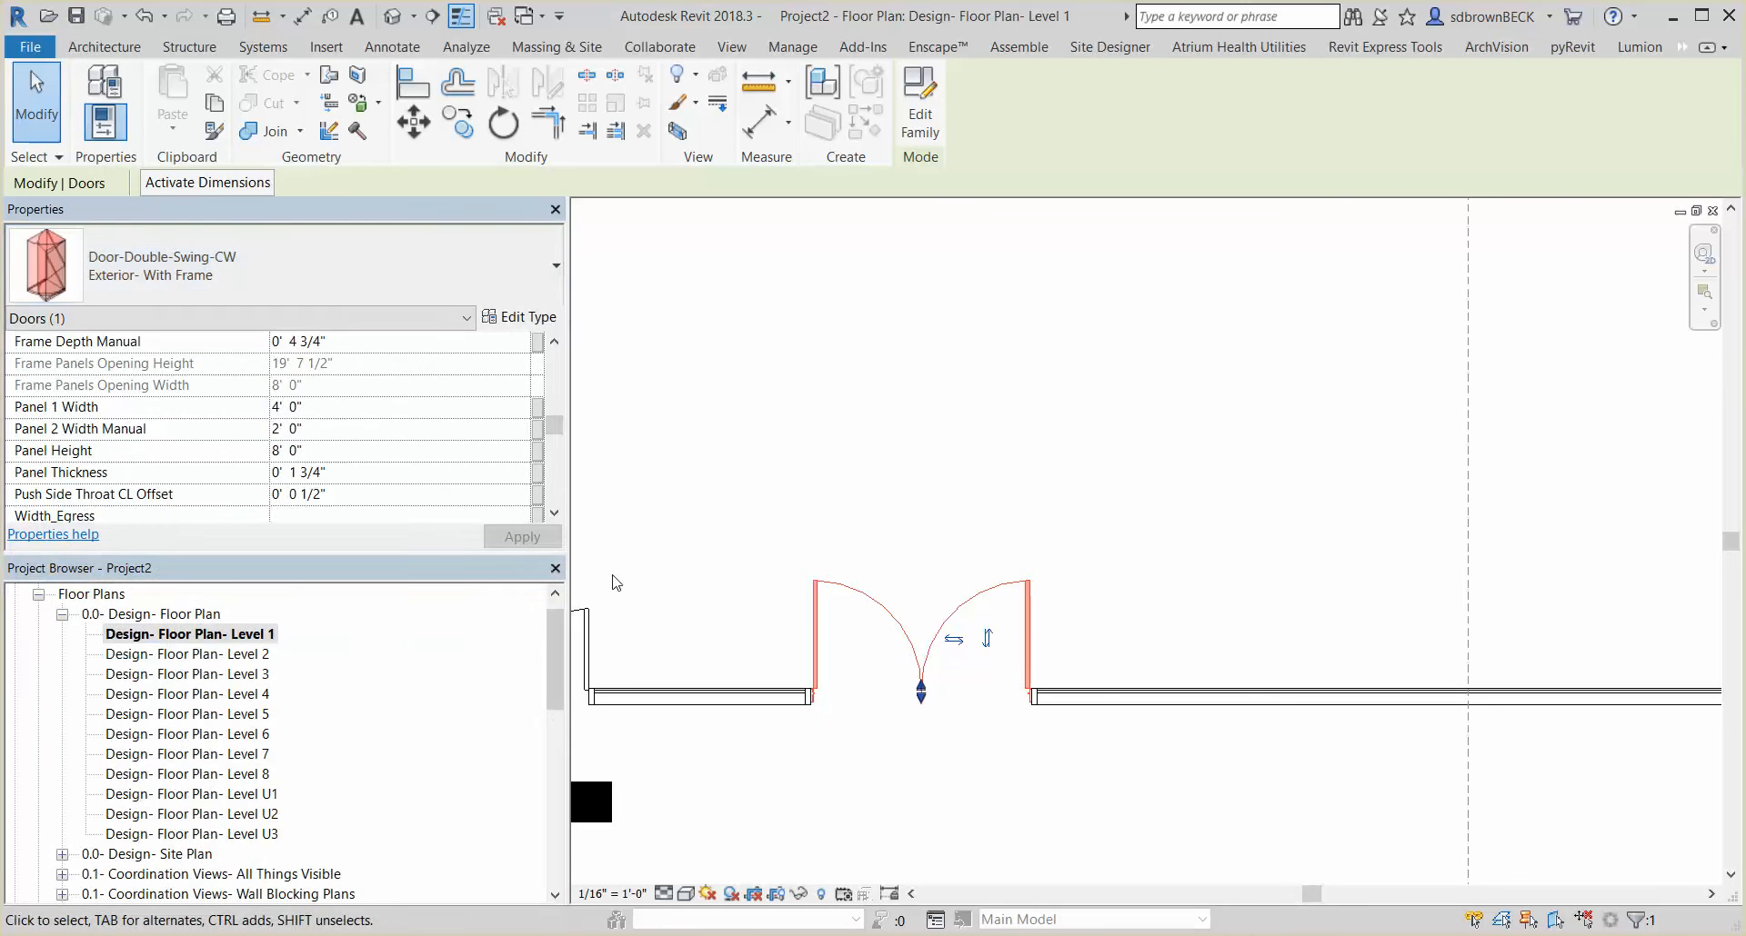
Move the curtain grid line at the single door's far jamb inward so the frame meets the end of the swing arc
{"action": "scroll", "coordinate": [1012, 763], "scroll_direction": "up", "scroll_amount": 2}
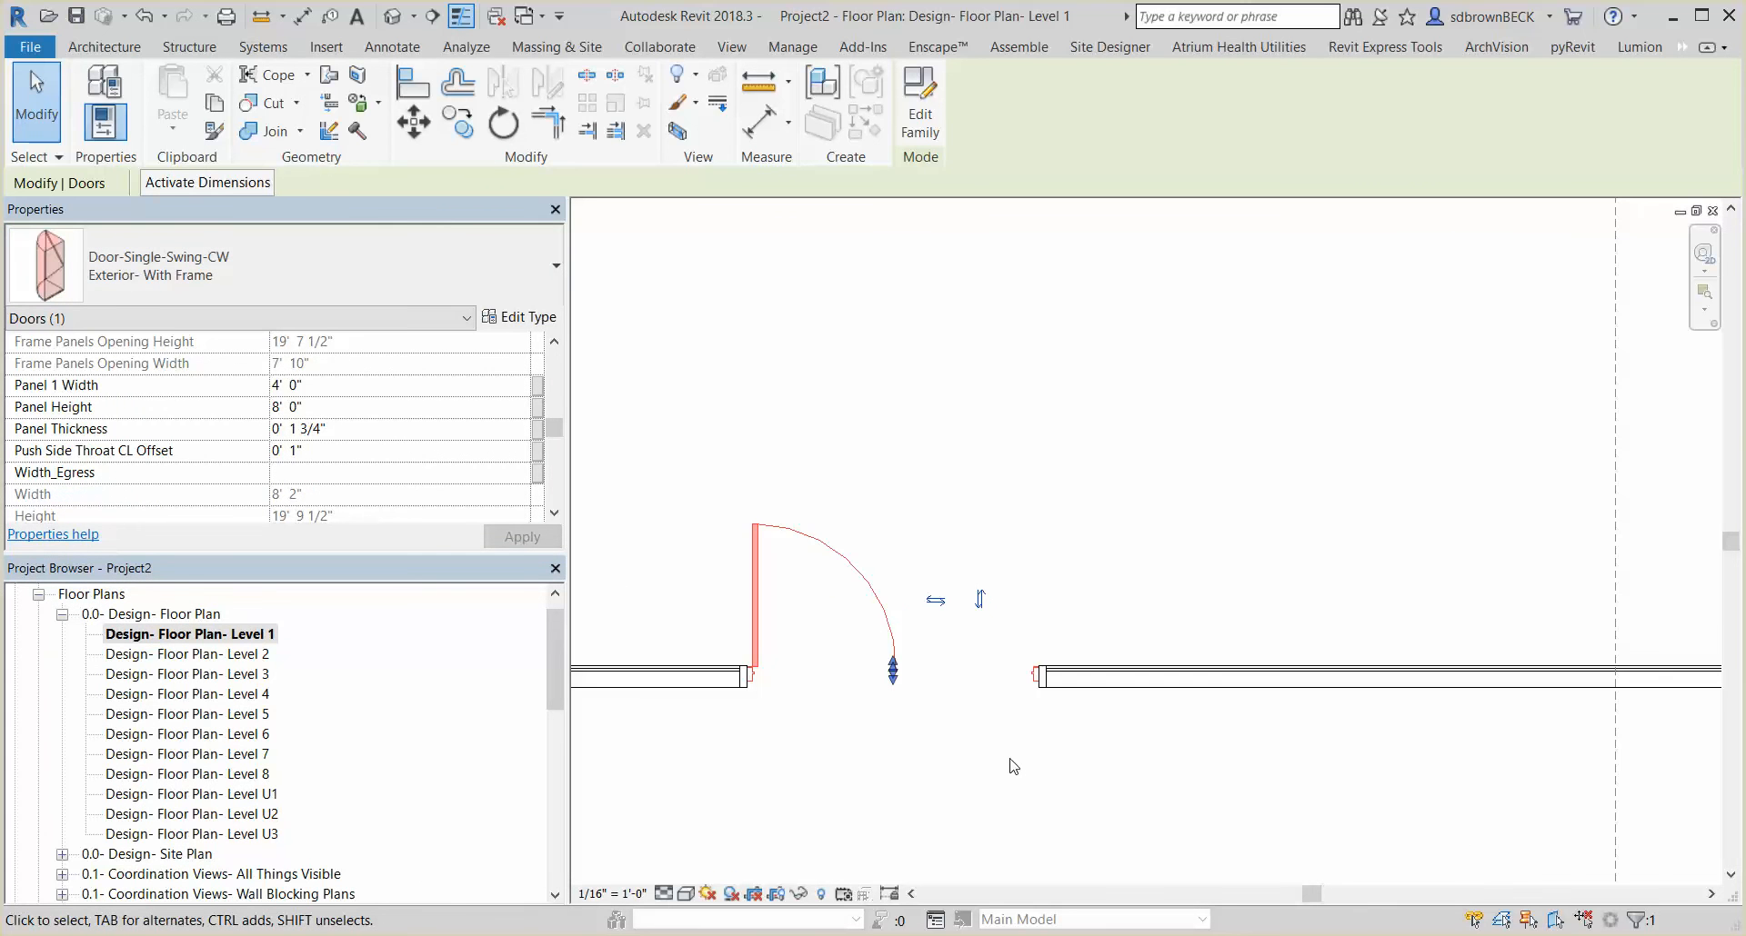
{"action": "scroll", "coordinate": [963, 721], "scroll_direction": "up", "scroll_amount": 2}
{"action": "left_click", "coordinate": [1091, 686]}
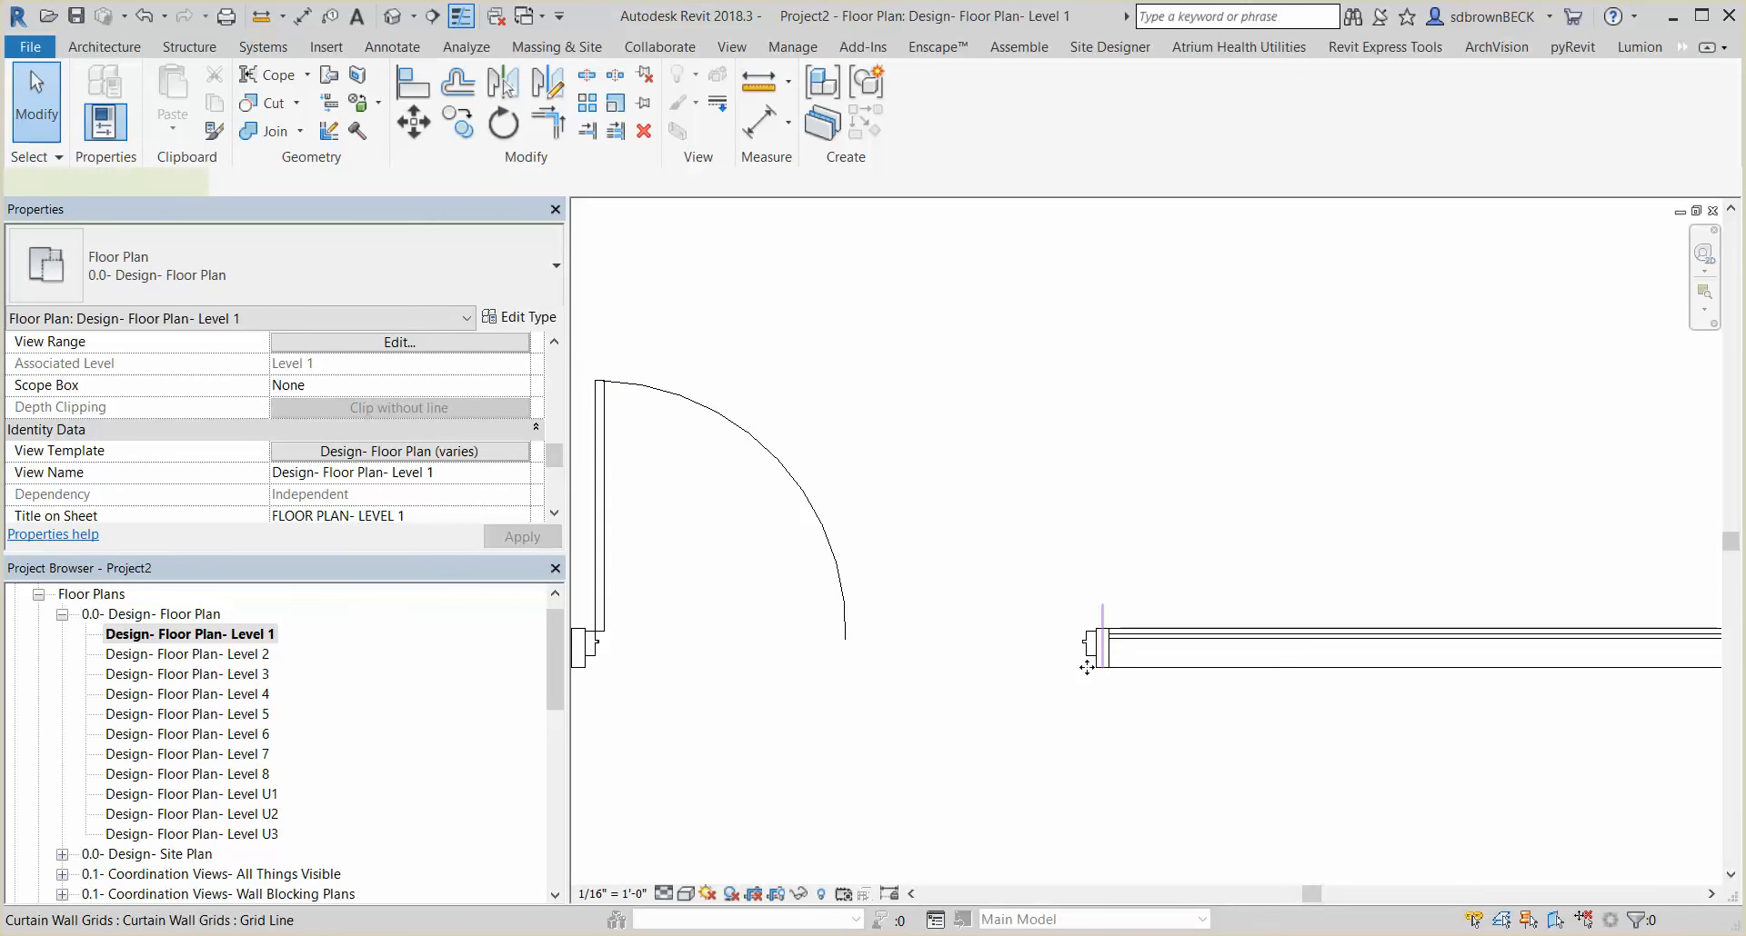
{"action": "left_click", "coordinate": [1088, 668]}
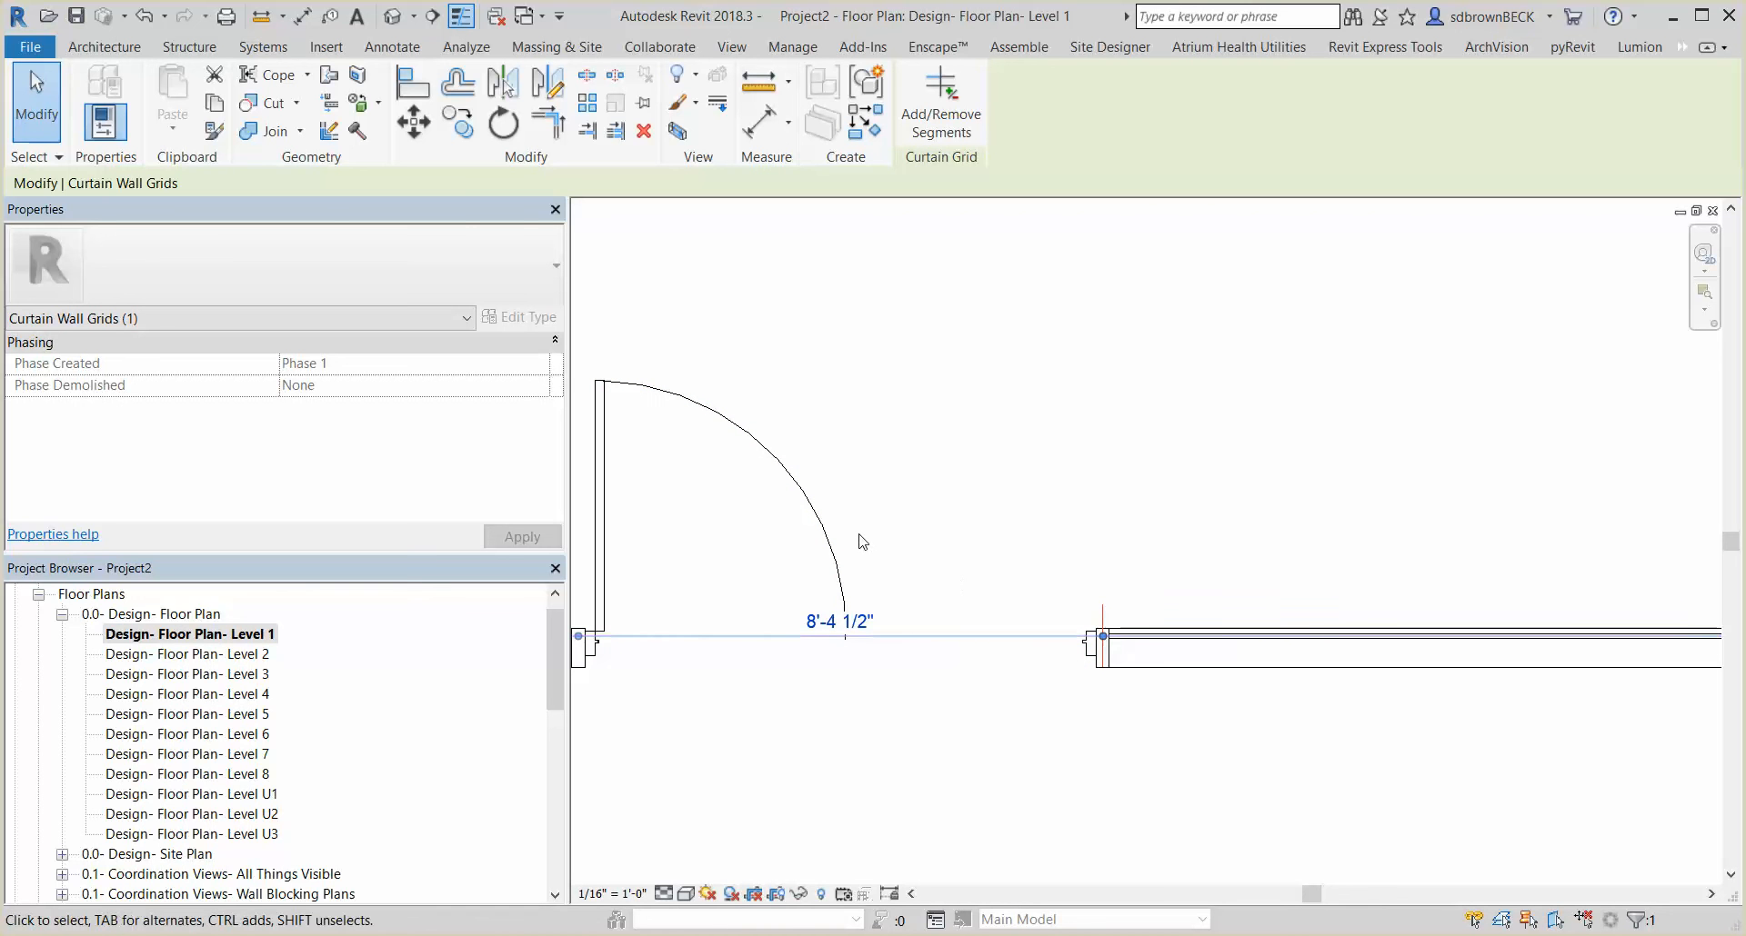
{"action": "left_click", "coordinate": [414, 120]}
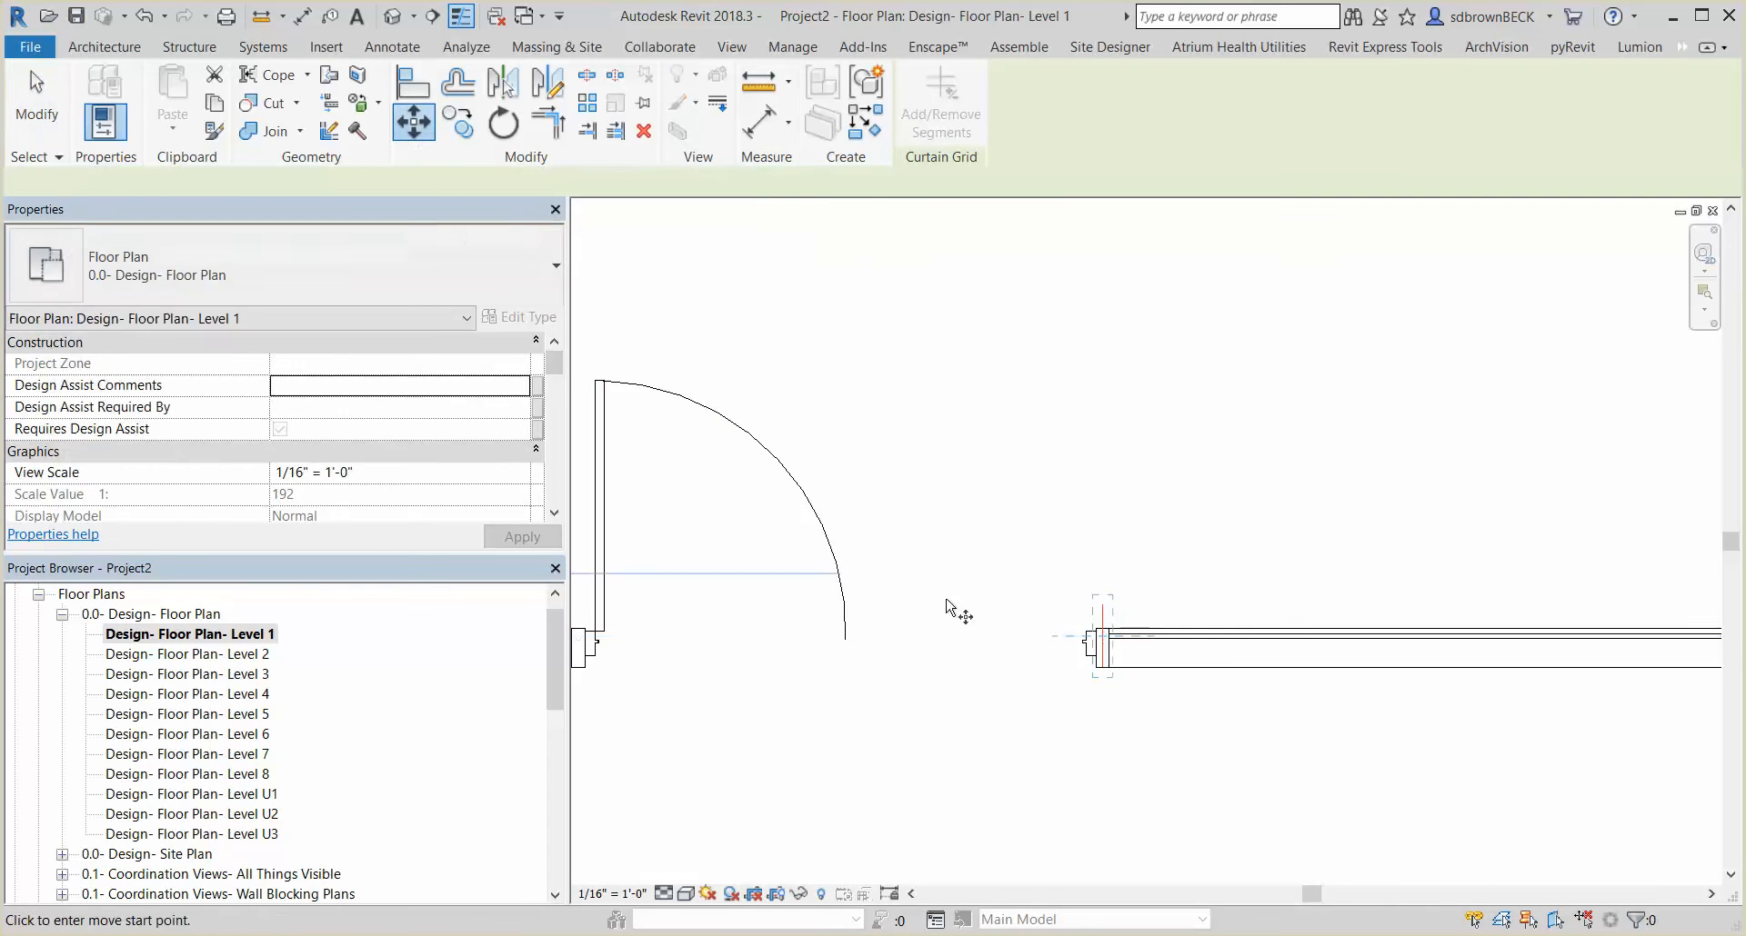
{"action": "left_click", "coordinate": [1094, 631]}
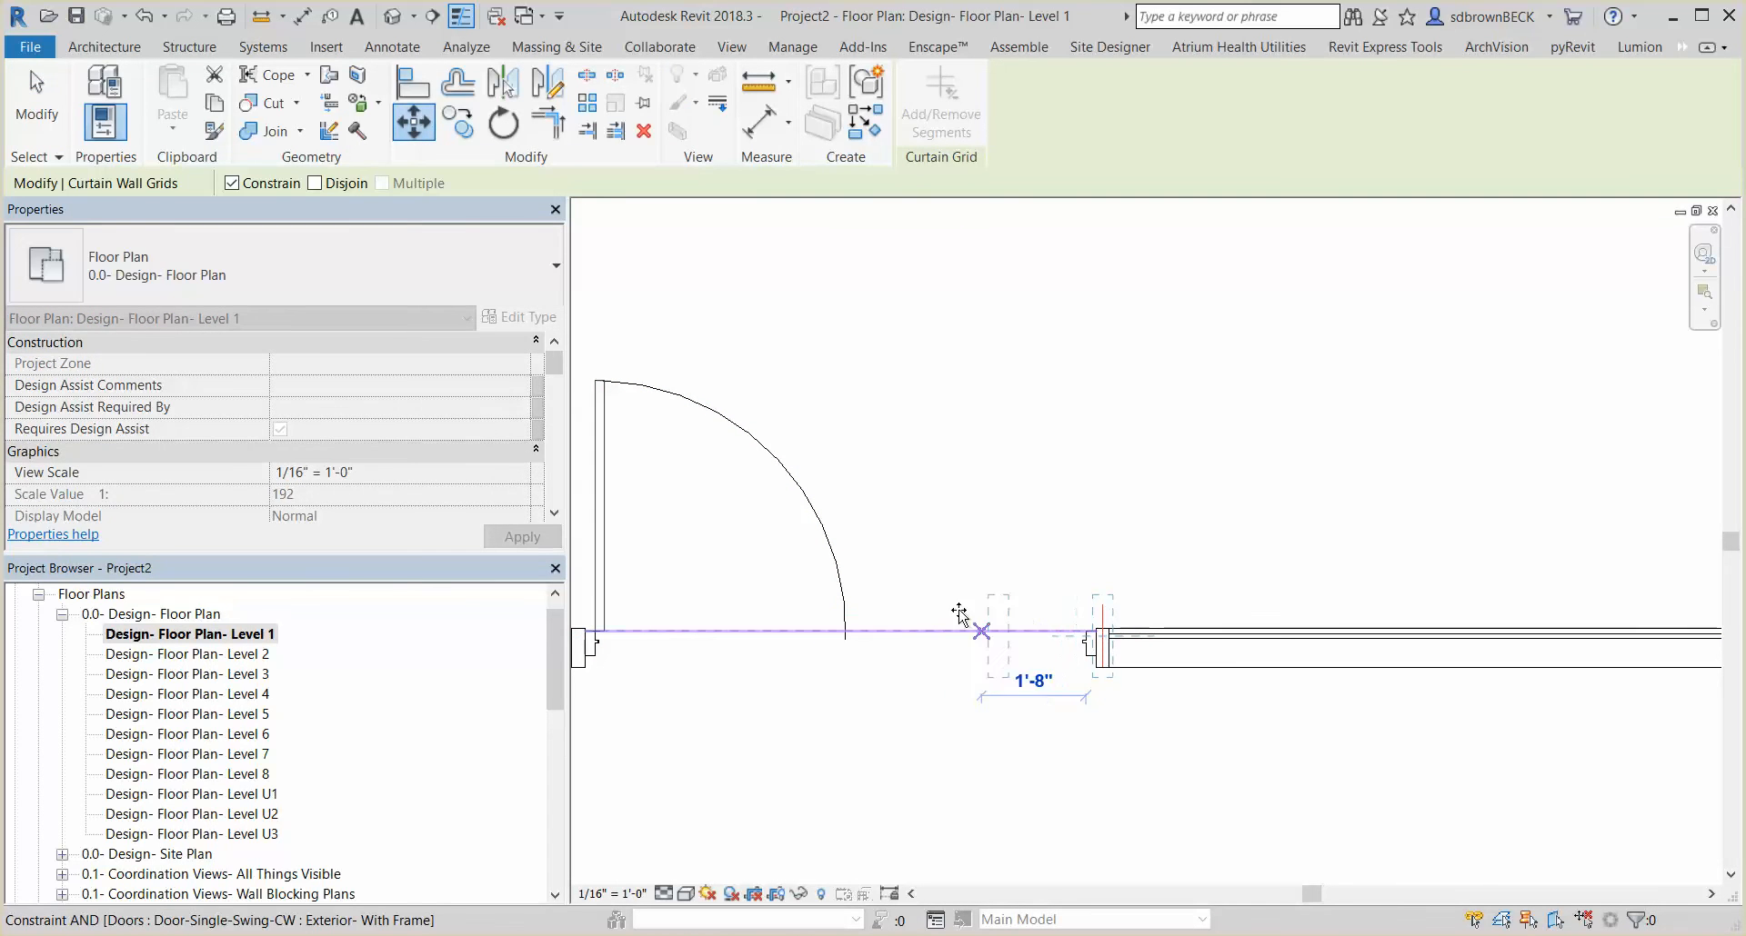
{"action": "left_click", "coordinate": [845, 629]}
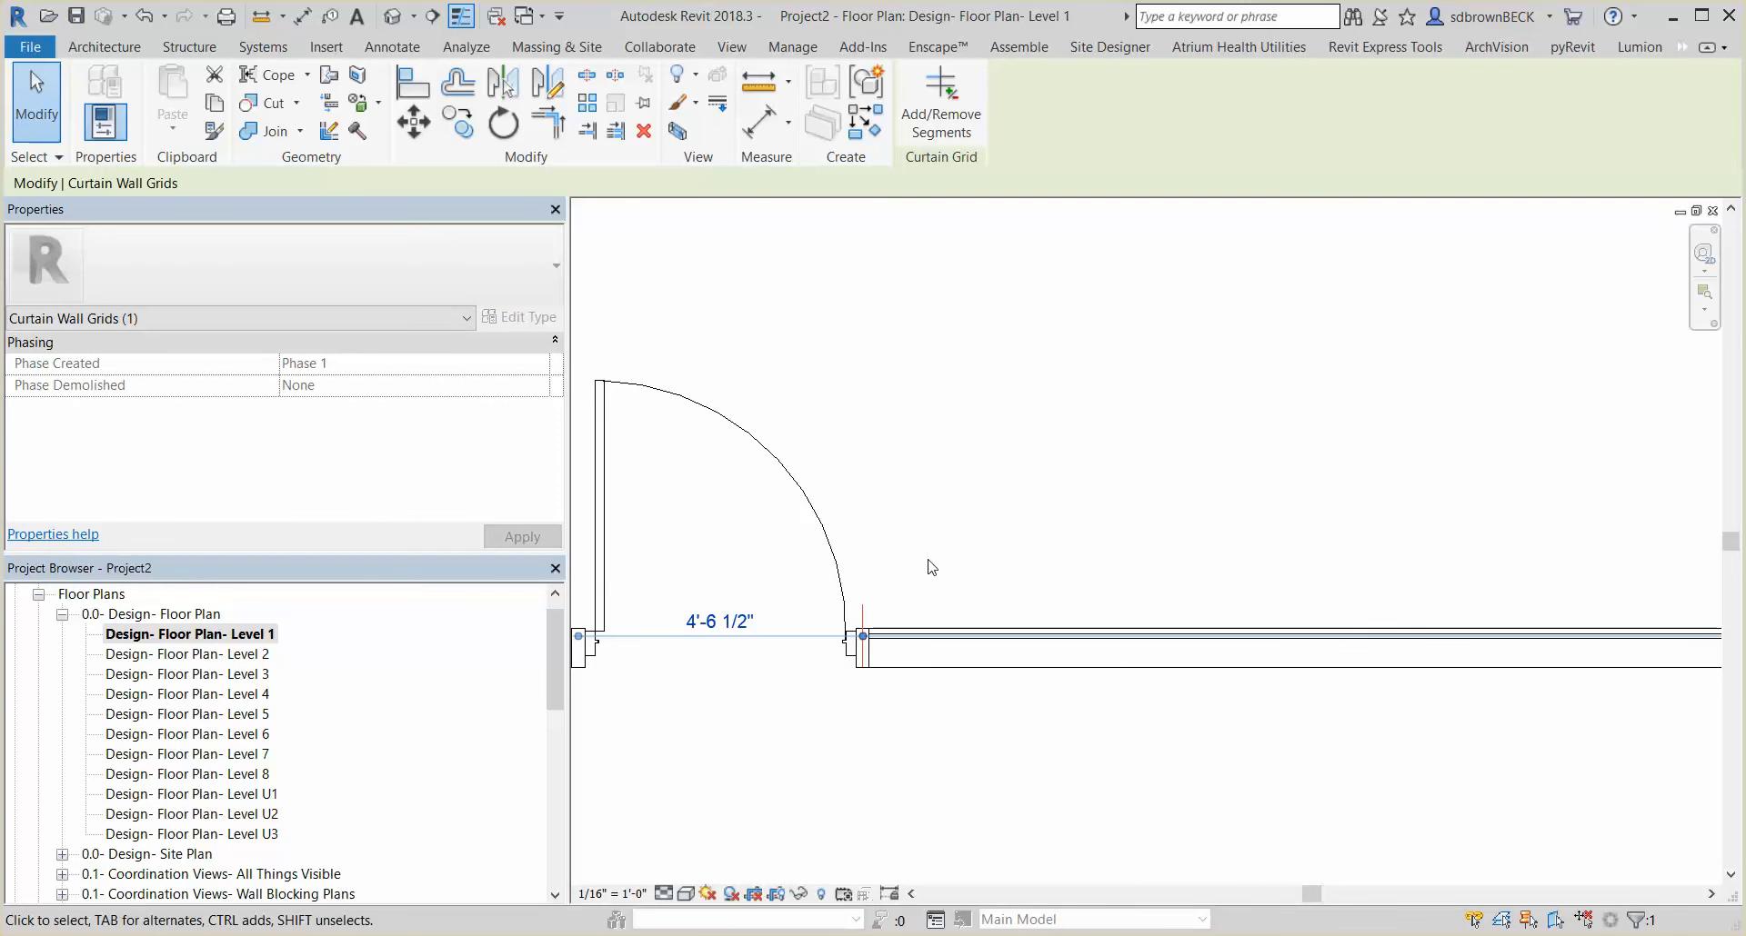
{"action": "scroll", "coordinate": [928, 560], "scroll_direction": "down", "scroll_amount": 3}
{"action": "left_click", "coordinate": [958, 529]}
{"action": "middle_click_drag", "start_coordinate": [974, 538], "coordinate": [1122, 581]}
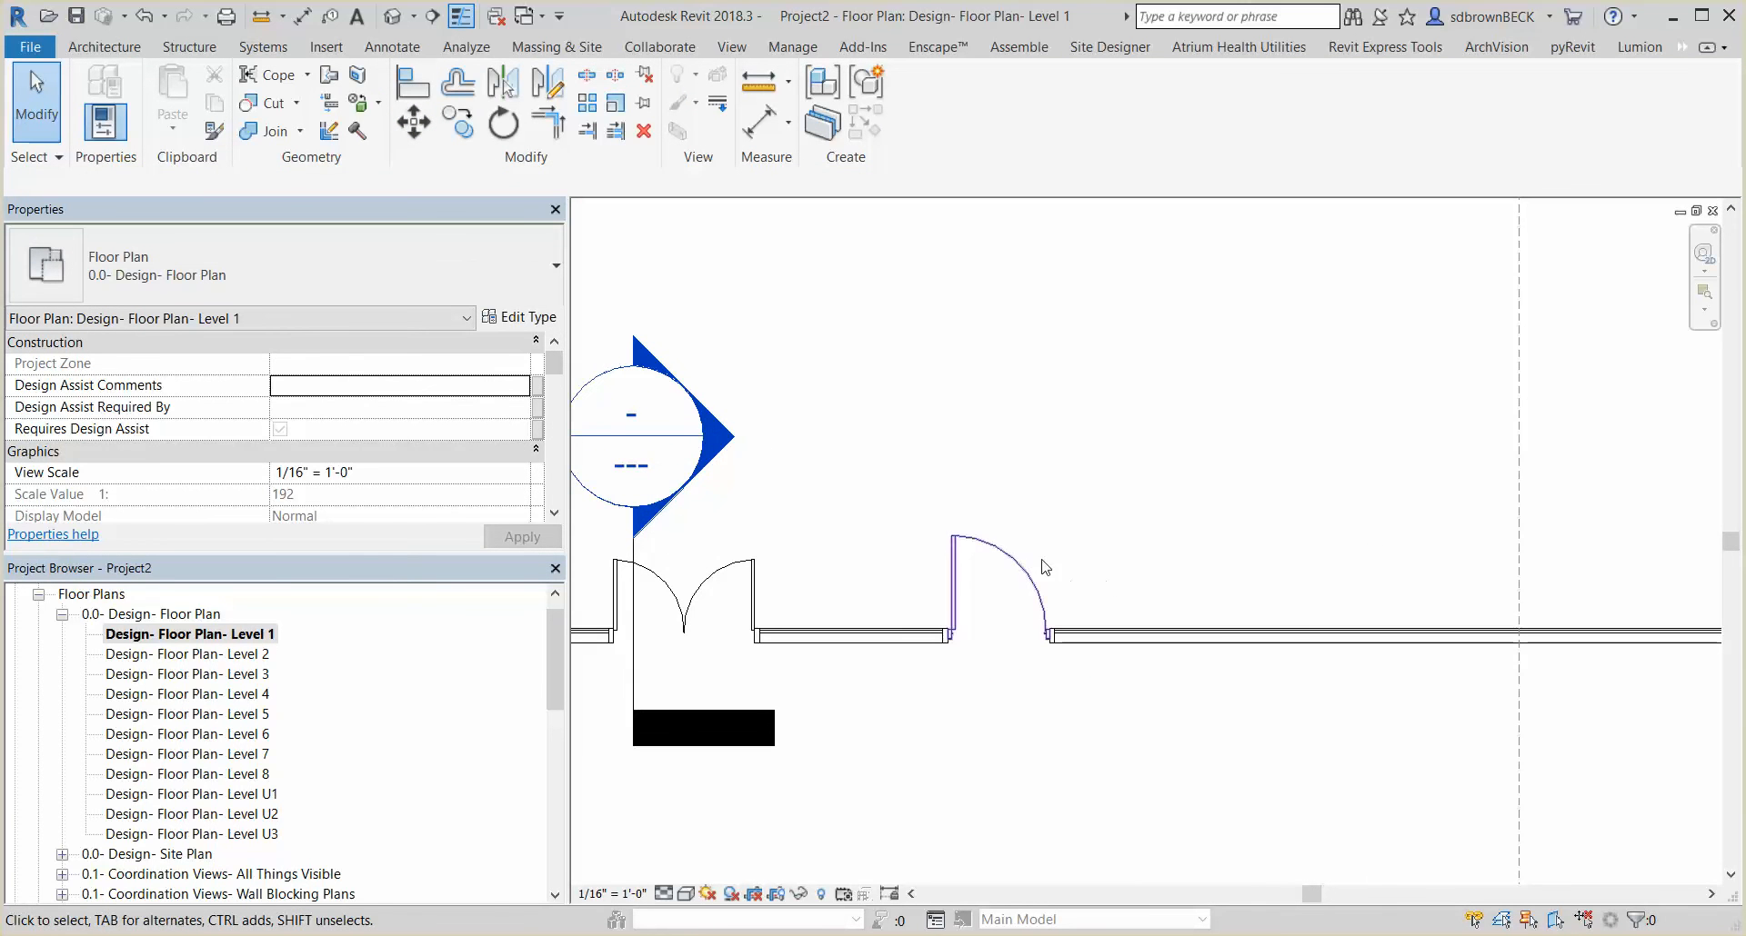
{"action": "left_click", "coordinate": [1026, 573]}
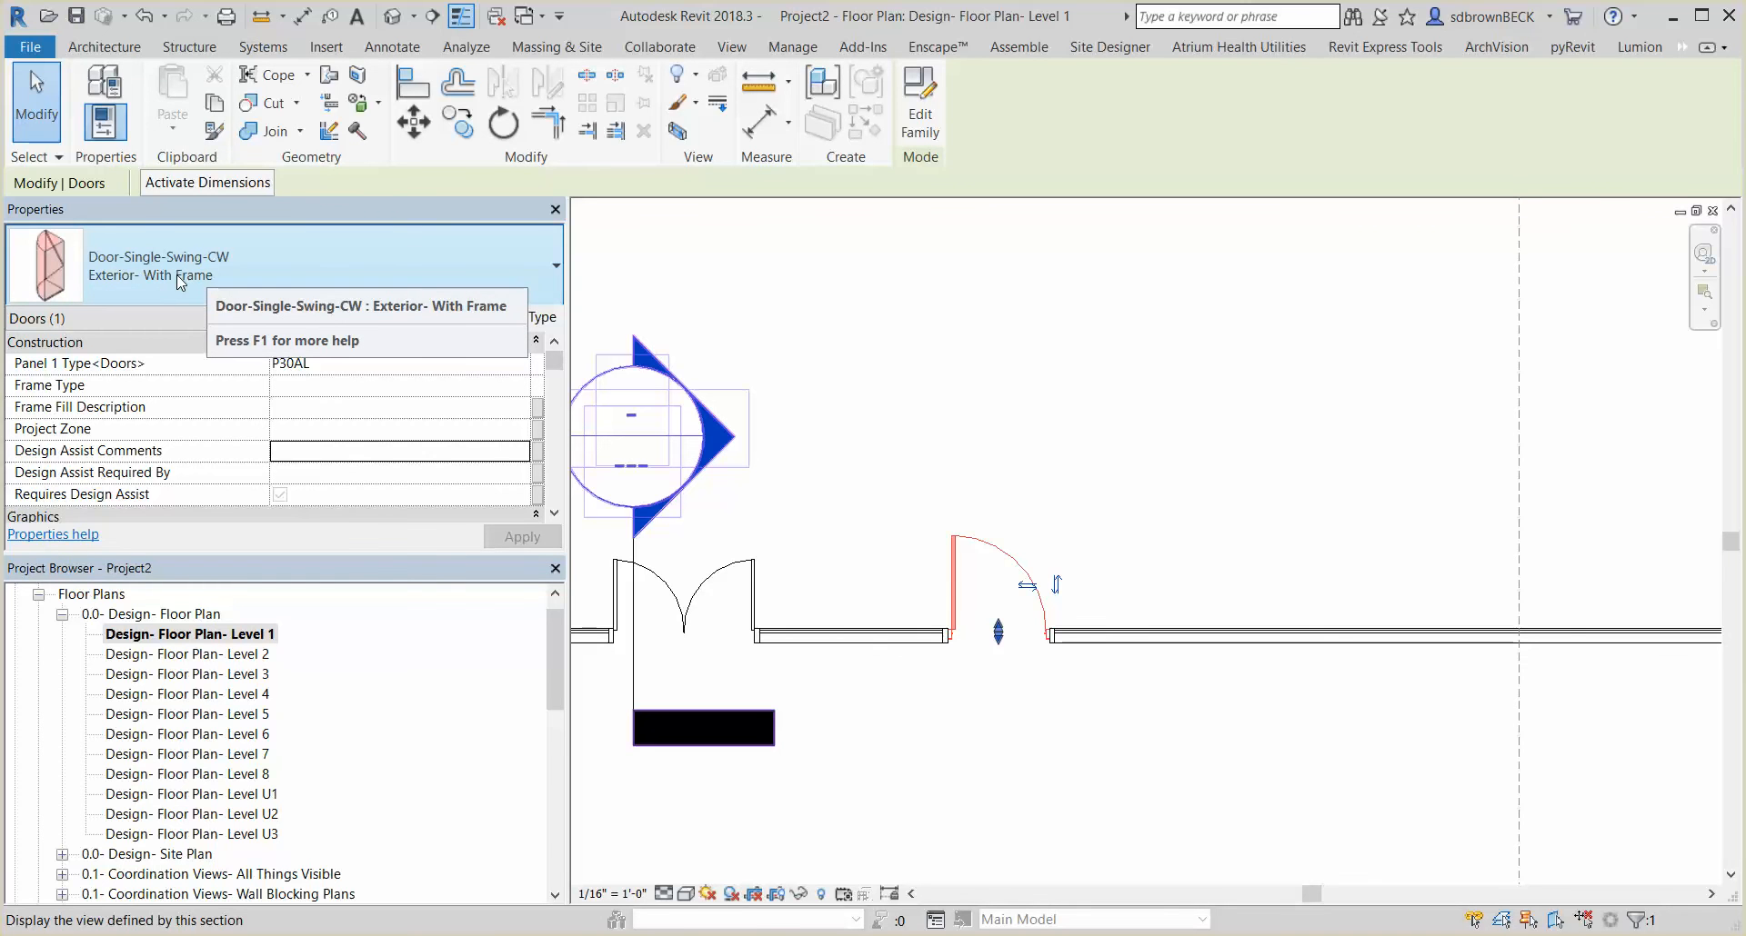
{"action": "left_click", "coordinate": [841, 529]}
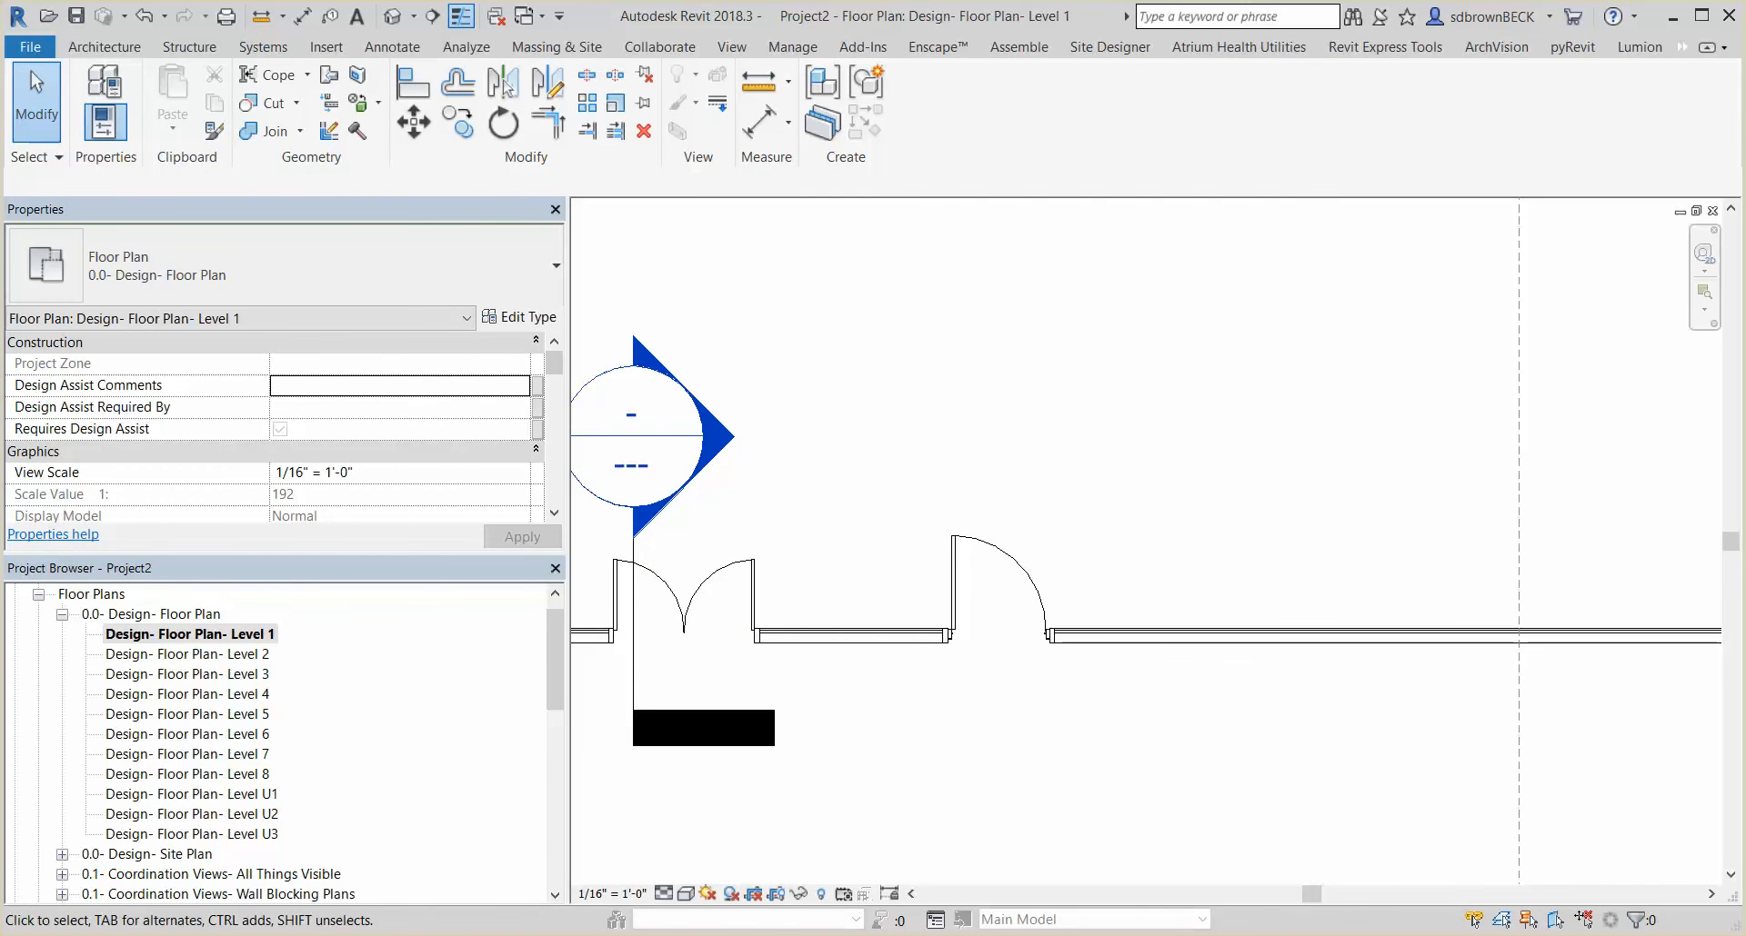